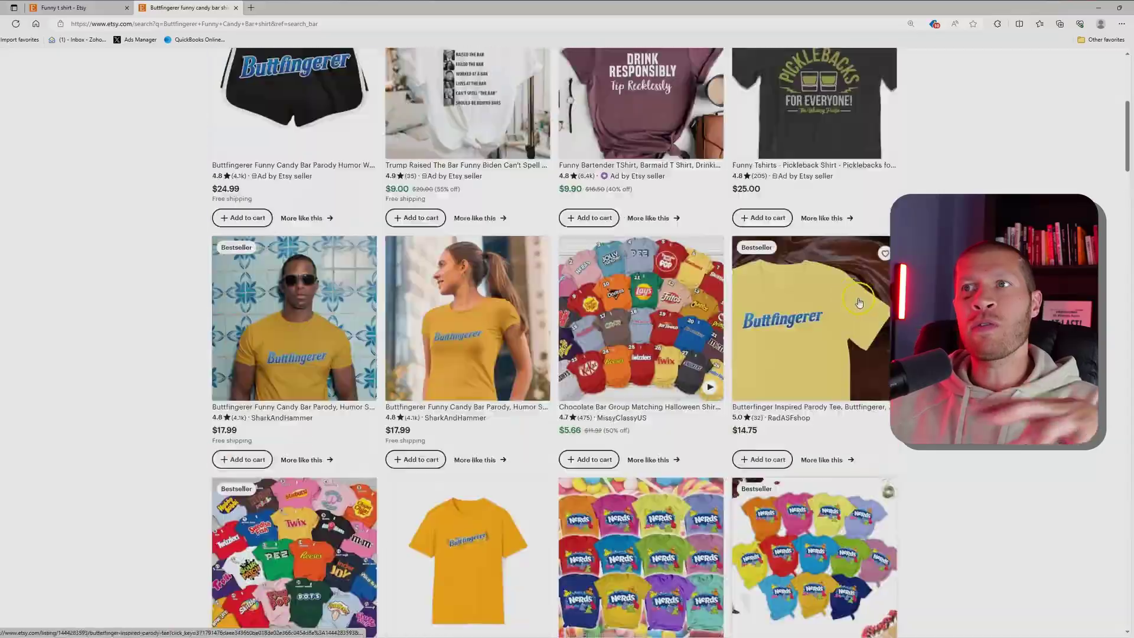
Look through the Etsy search results for Buttfingerer Funny Candy Bar shirts, comparing the parody designs offered by different sellers
scroll(864, 290, up, 5)
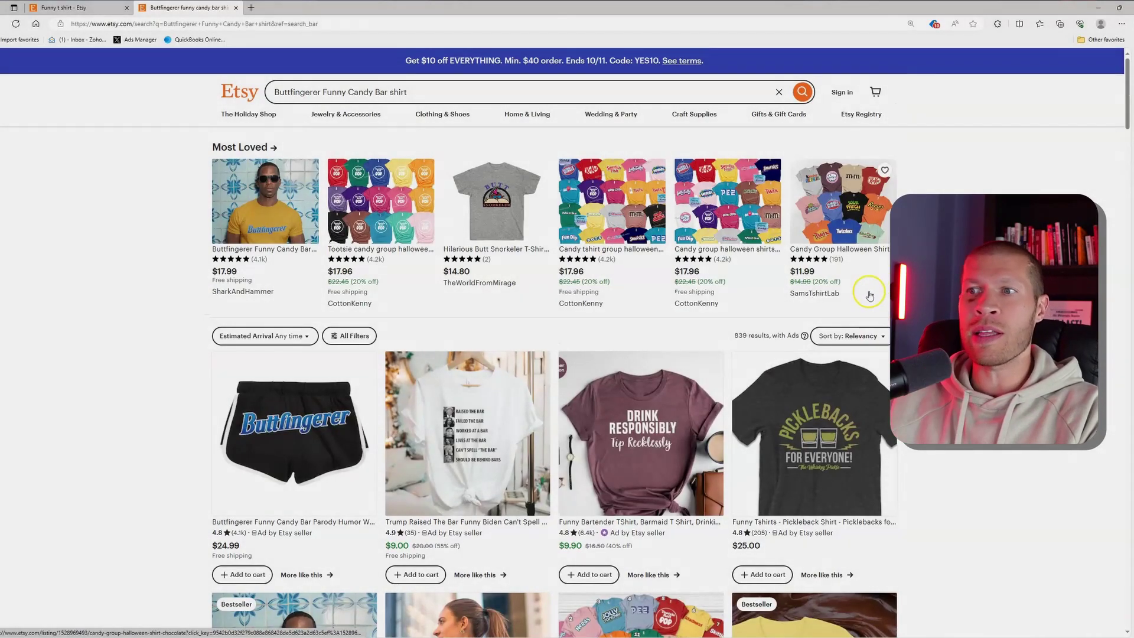
scroll(818, 313, down, 7)
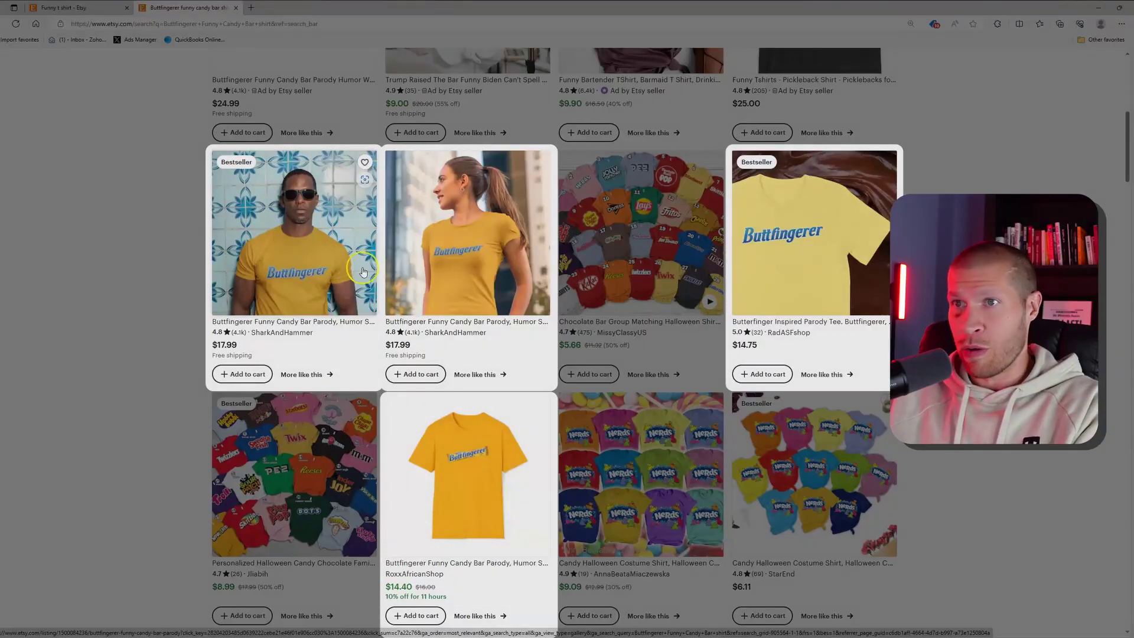
scroll(641, 163, down, 12)
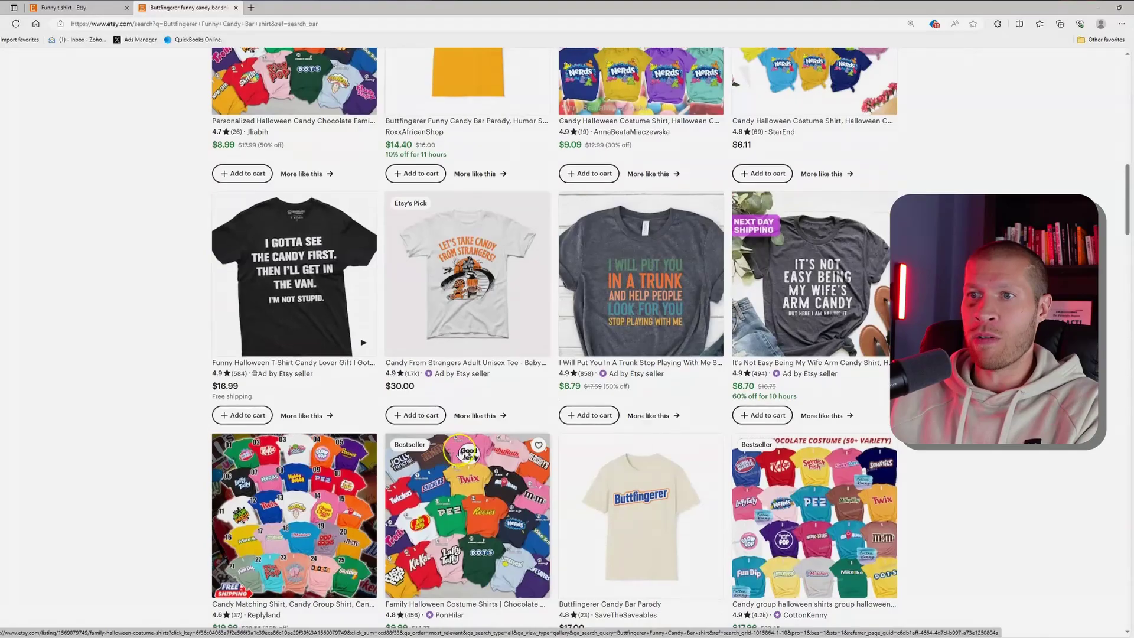
scroll(660, 182, down, 10)
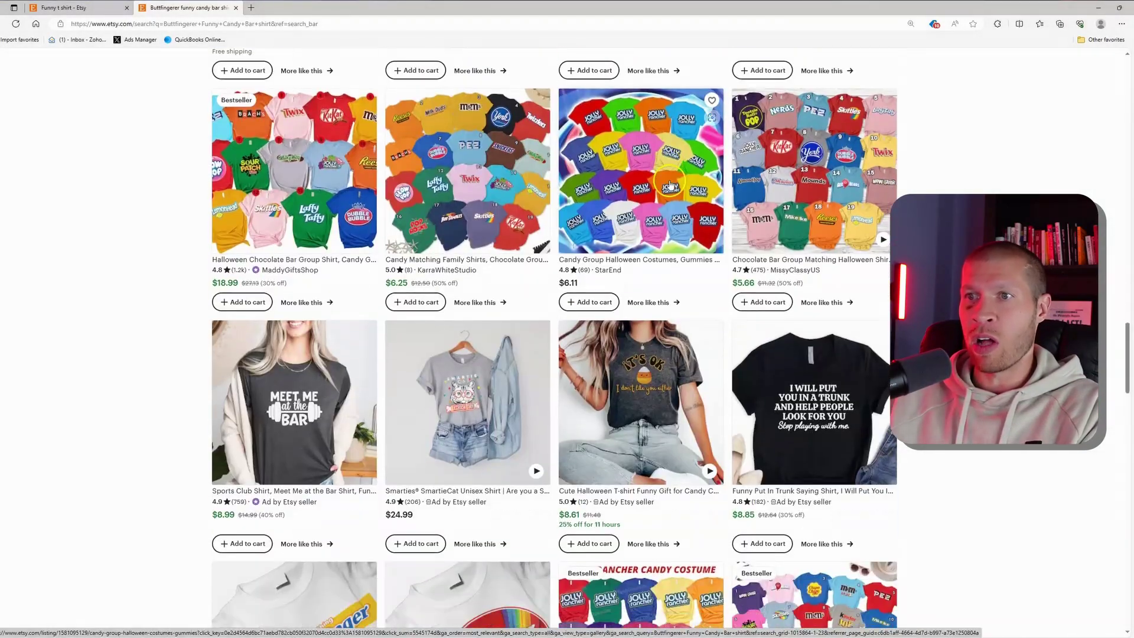
scroll(864, 246, up, 18)
scroll(864, 245, up, 15)
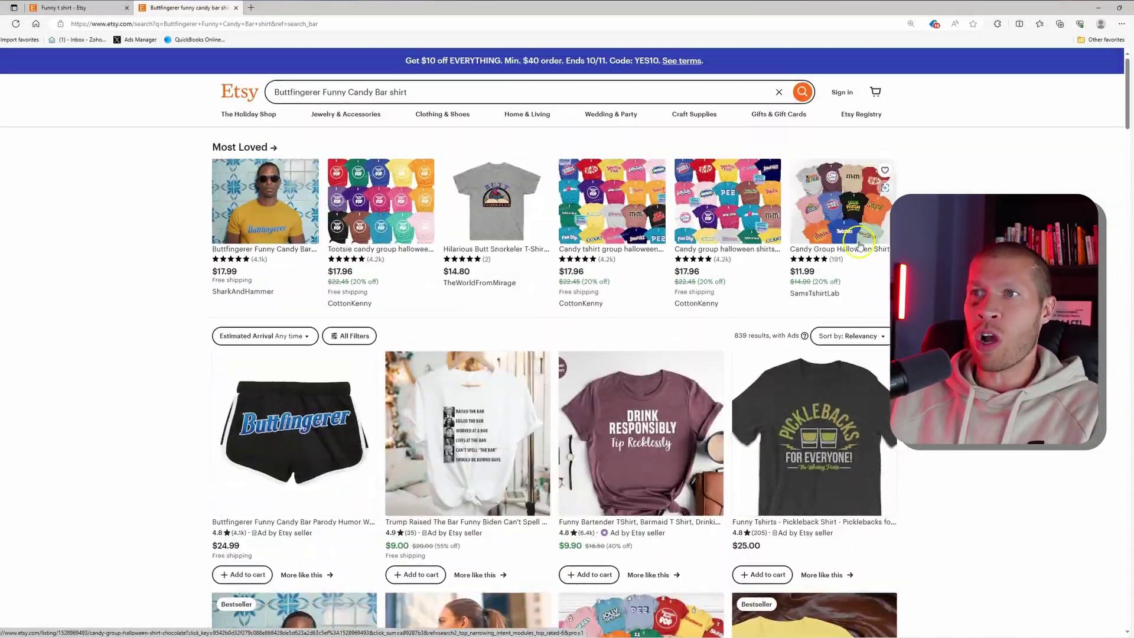
scroll(378, 225, down, 3)
scroll(331, 148, up, 3)
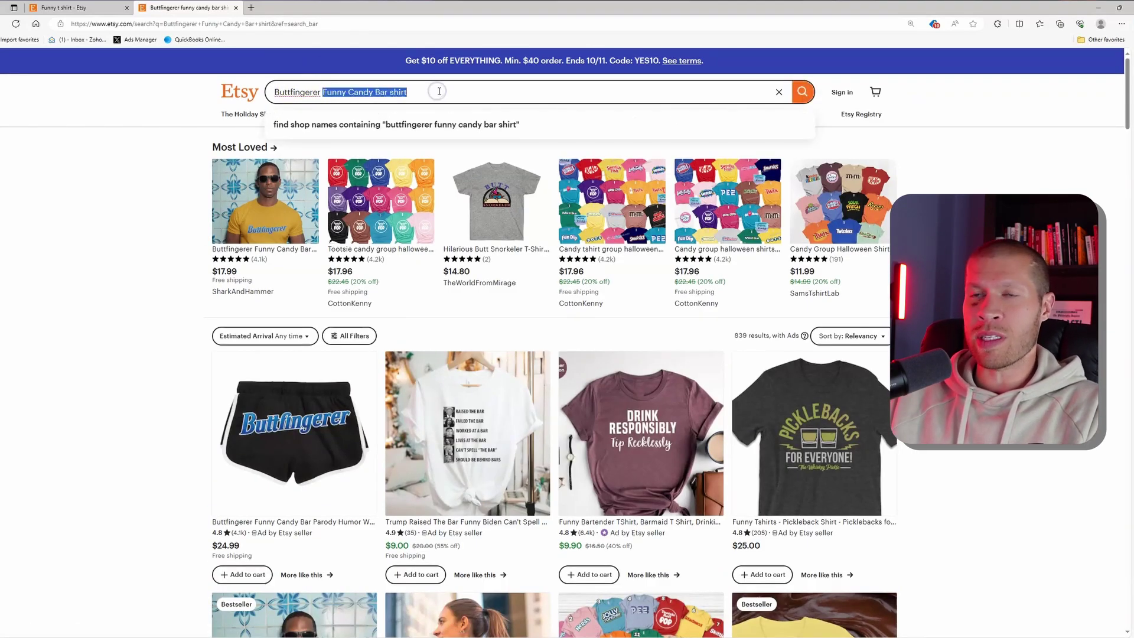
Shorten the Etsy search to "Buttfingerer shirt" and look through the listings it returns
key(BackSpace)
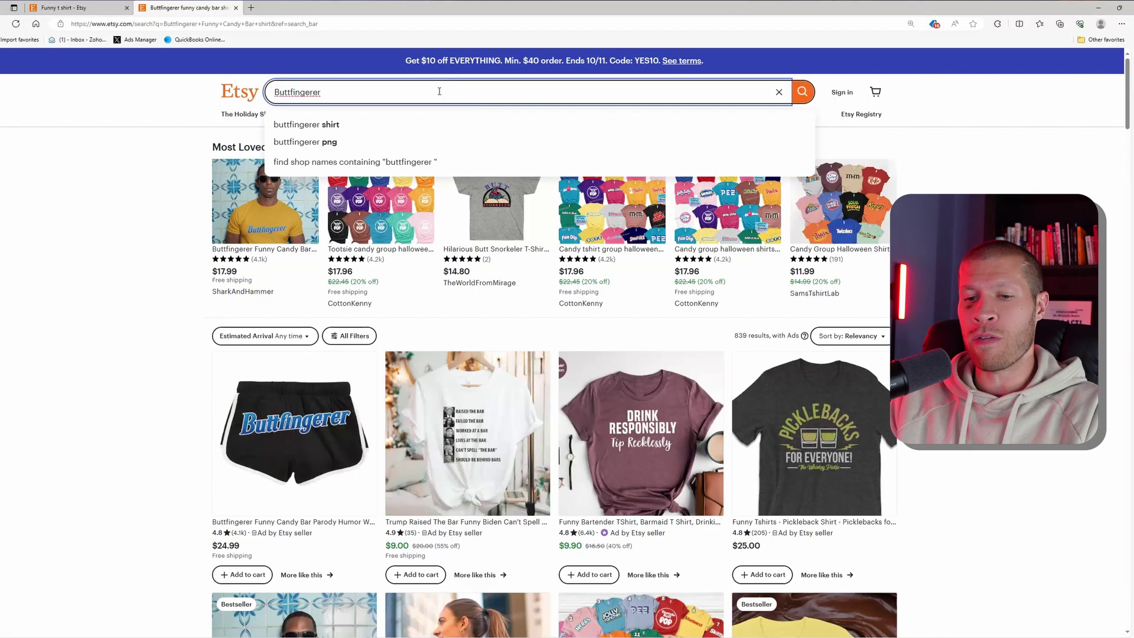
text(shirt)
key(Return)
scroll(657, 340, down, 8)
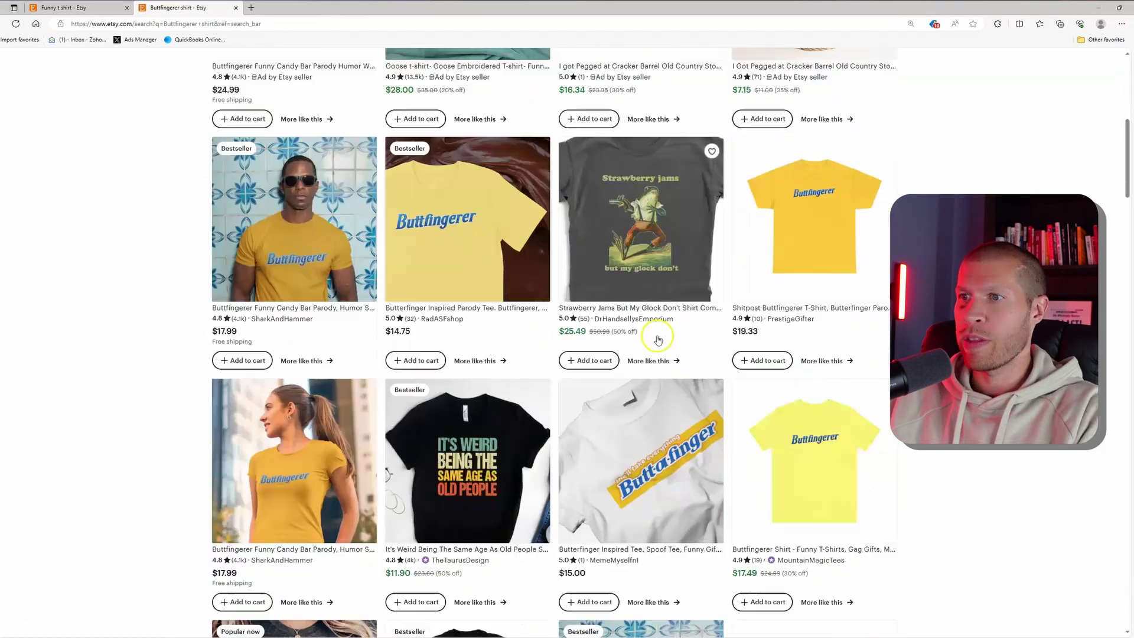
scroll(658, 340, down, 15)
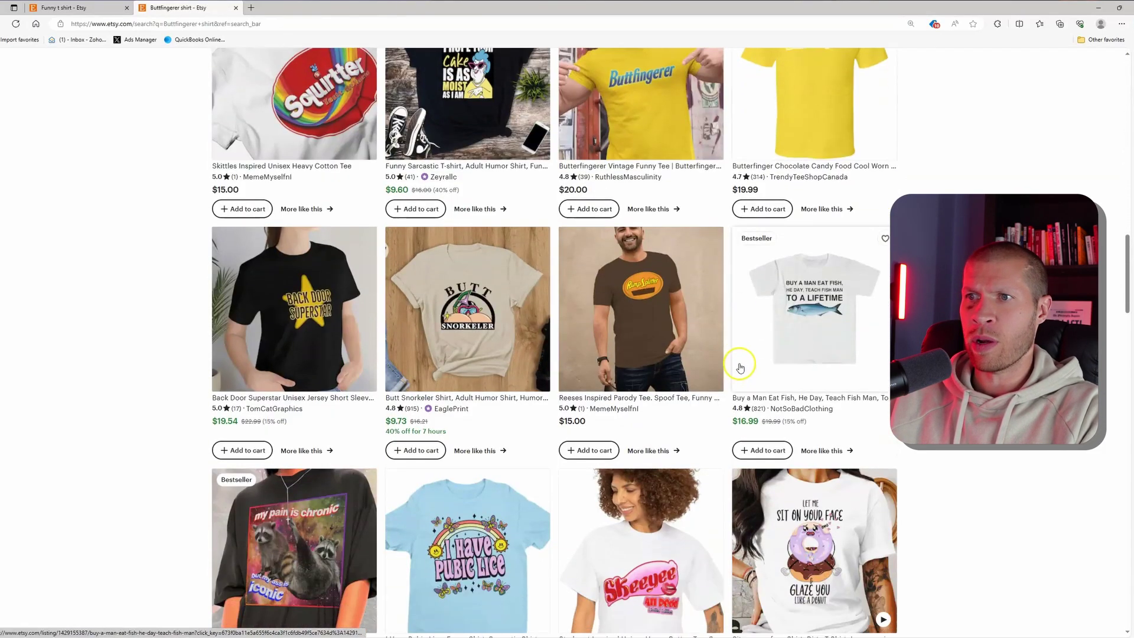
scroll(740, 368, down, 20)
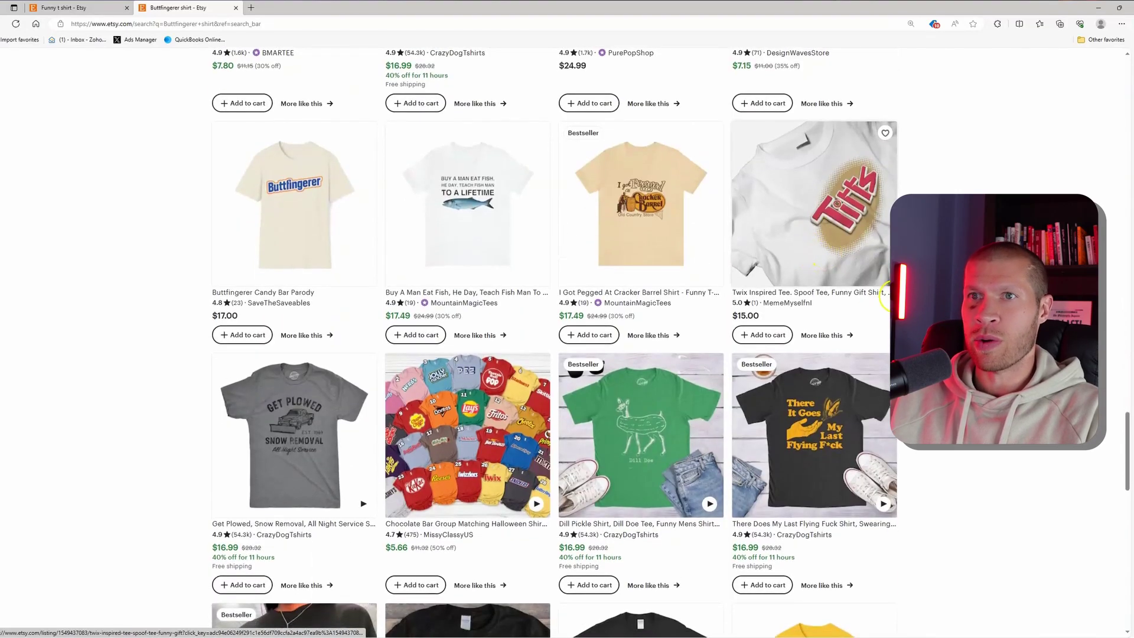
scroll(886, 297, down, 6)
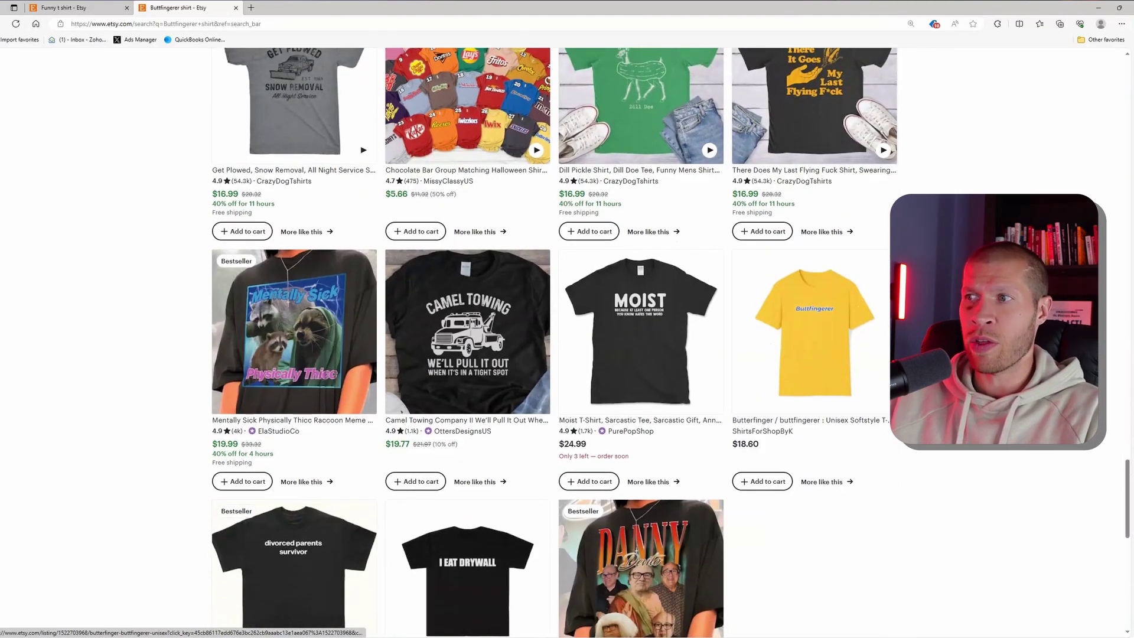
drag(1127, 488, 1127, 133)
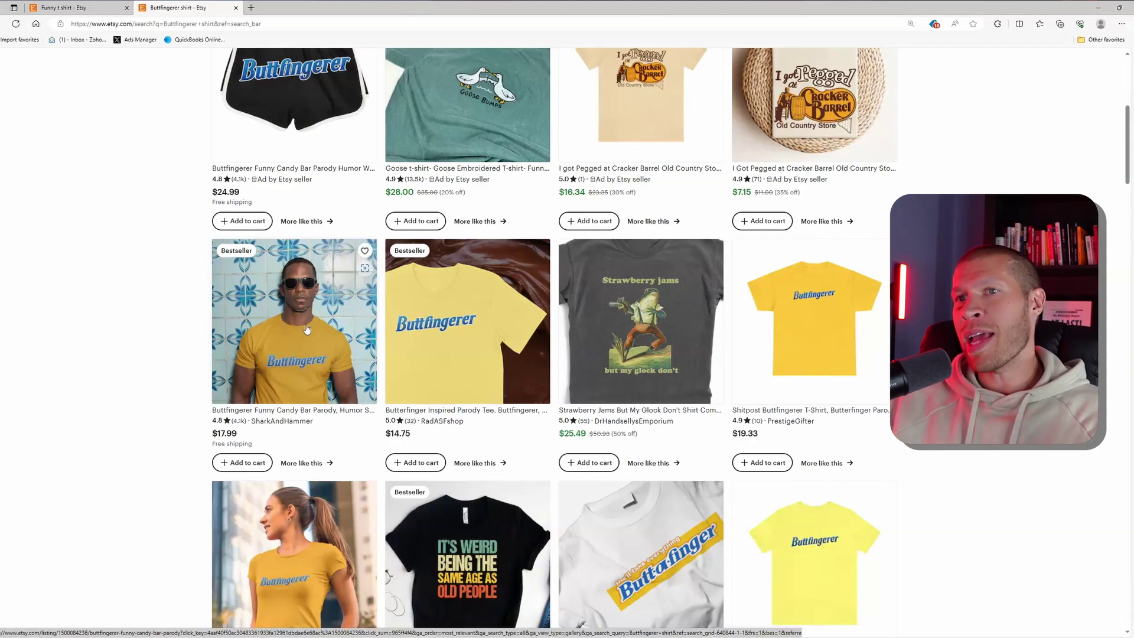
Open the Shitpost Buttfingerer T-Shirt listing and enlarge the page zoom to 400%
click(768, 310)
click(777, 319)
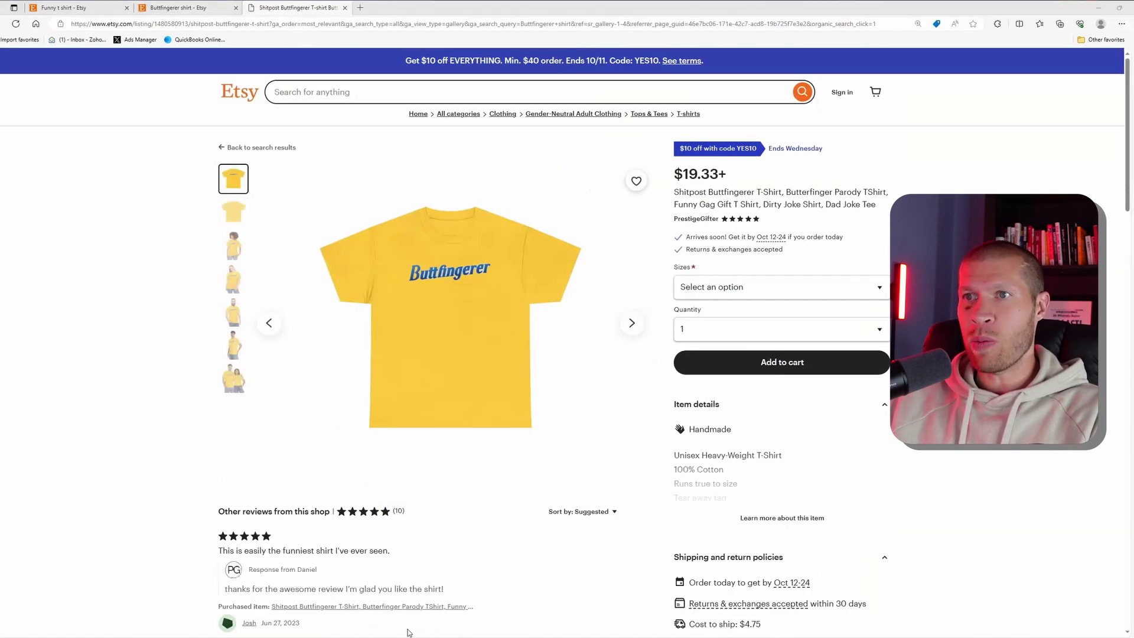
click(1121, 23)
click(1103, 87)
click(1102, 87)
click(1102, 86)
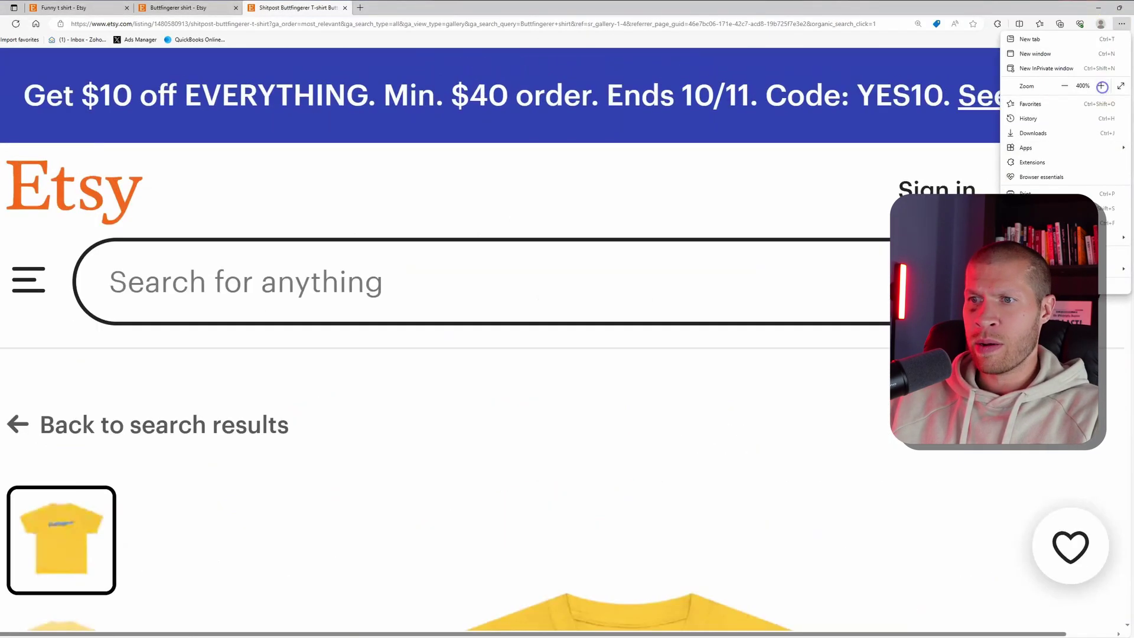
Close this listing and open the first Most Loved Buttfingerer Funny Candy Bar Parody listing in a separate window
scroll(567, 355, down, 5)
click(345, 10)
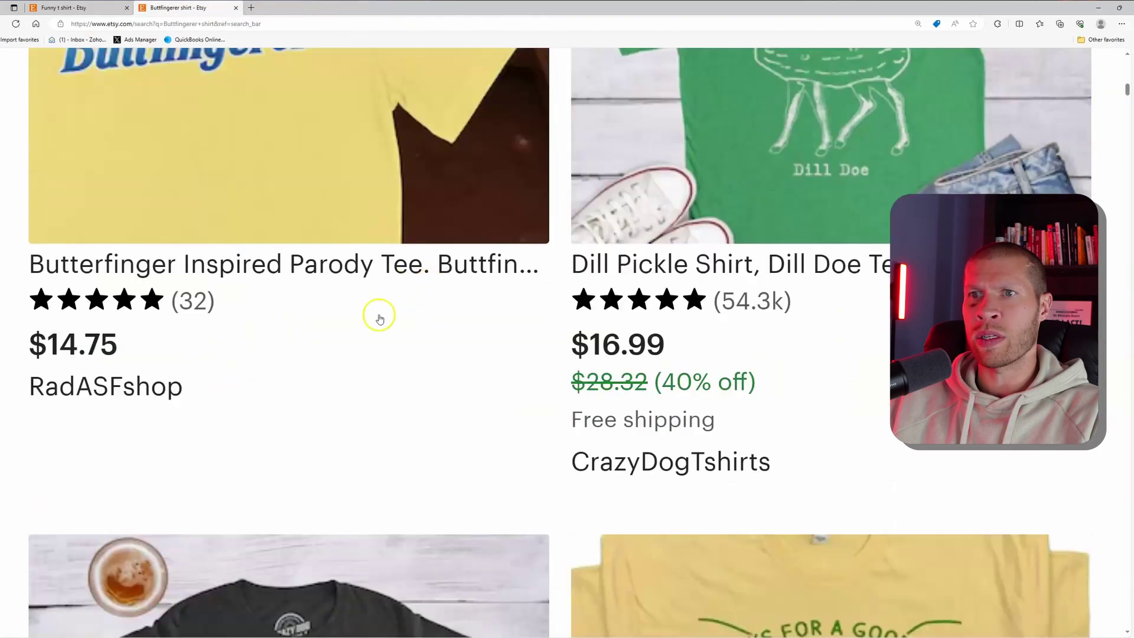
scroll(355, 331, up, 10)
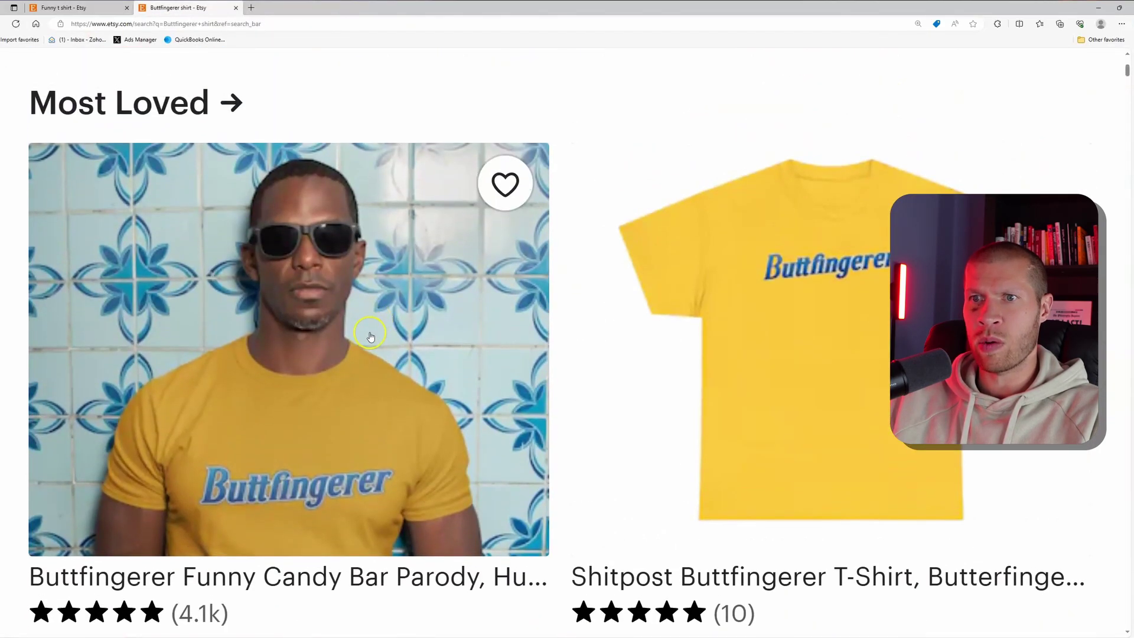
right_click(376, 341)
click(416, 364)
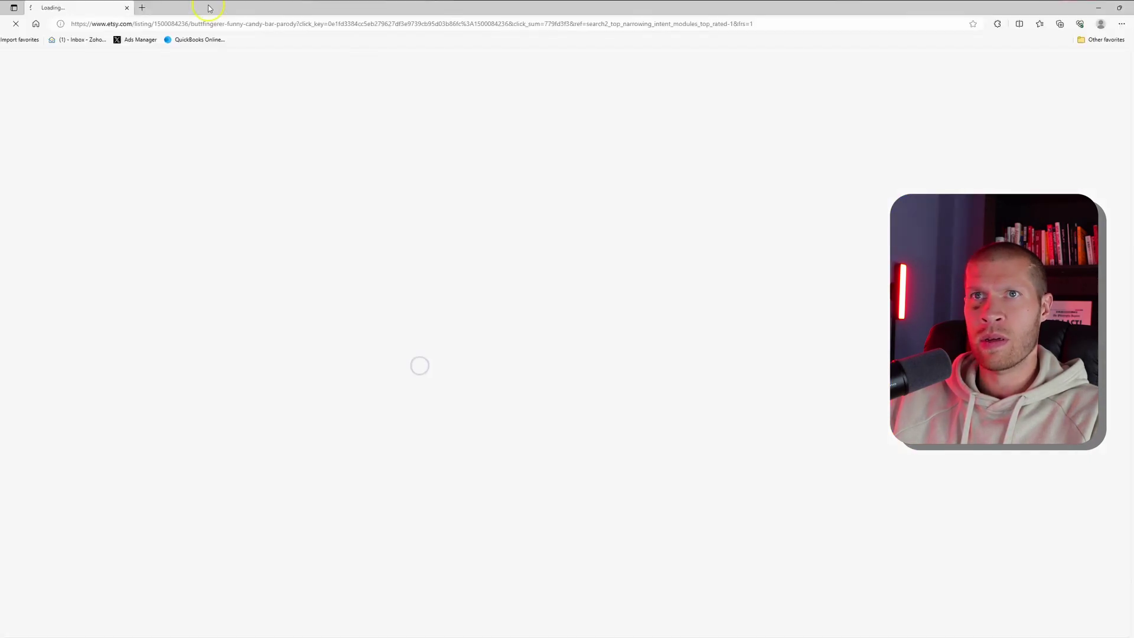
Capture the Buttfingerer lettering on the model's shirt with Snipping Tool and save the snip as an image in Downloads
scroll(520, 268, down, 5)
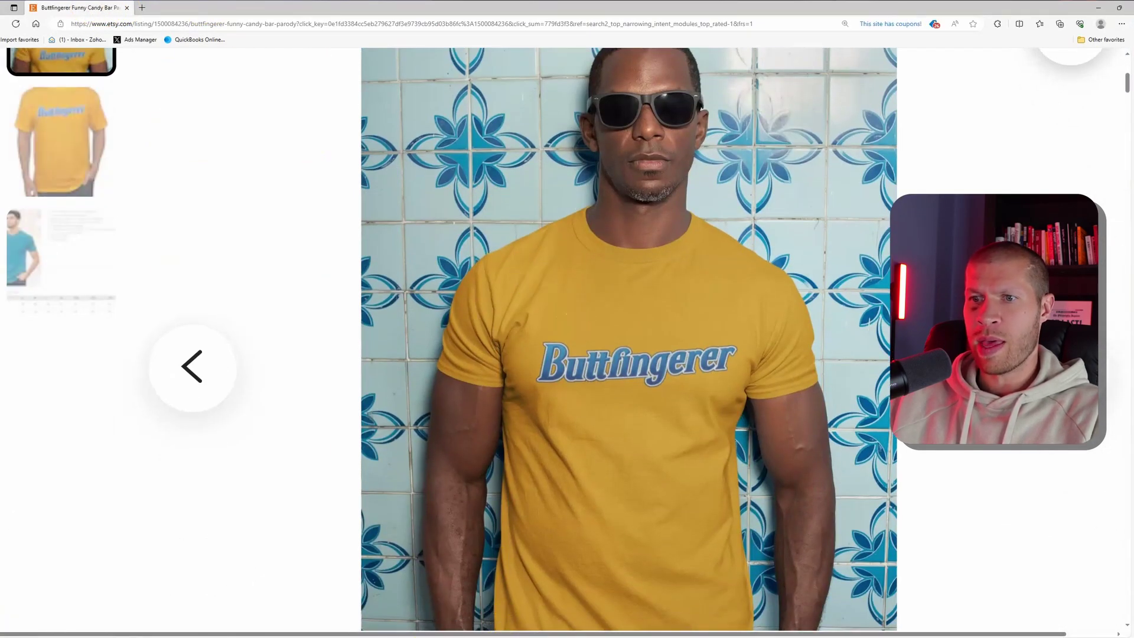
key(super+shift+s)
click(554, 54)
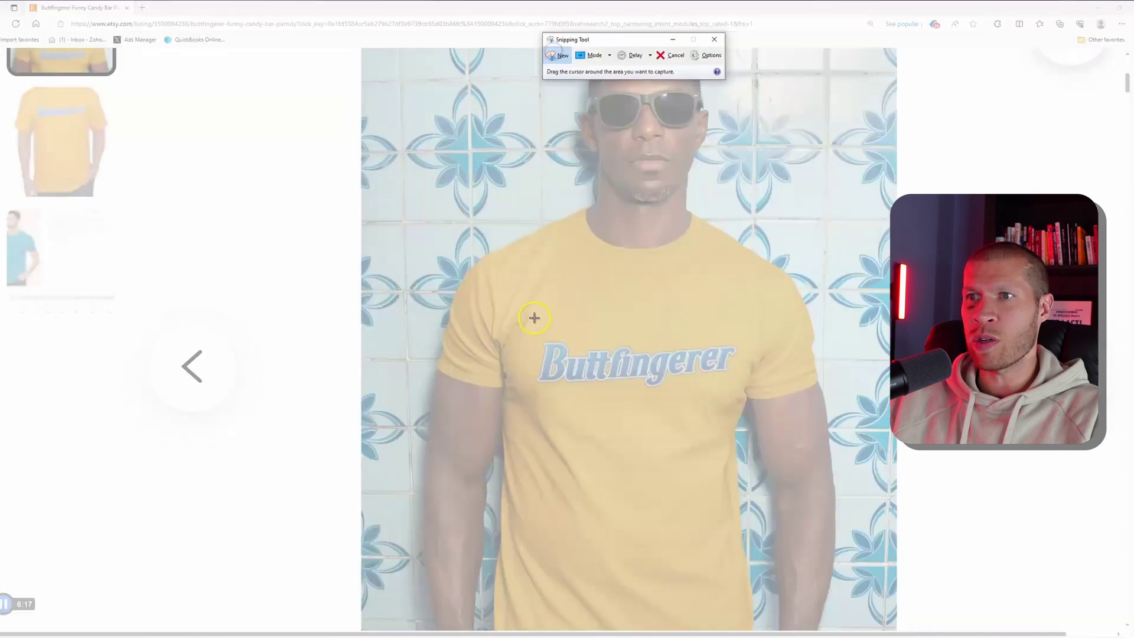
drag(533, 319, 742, 395)
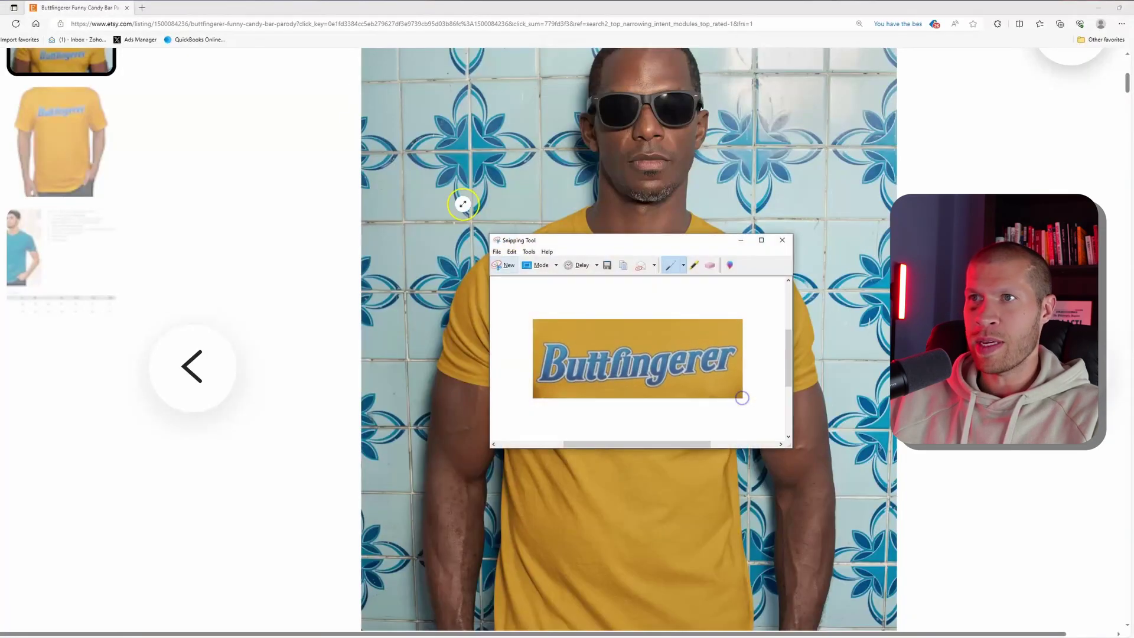
click(497, 251)
click(509, 278)
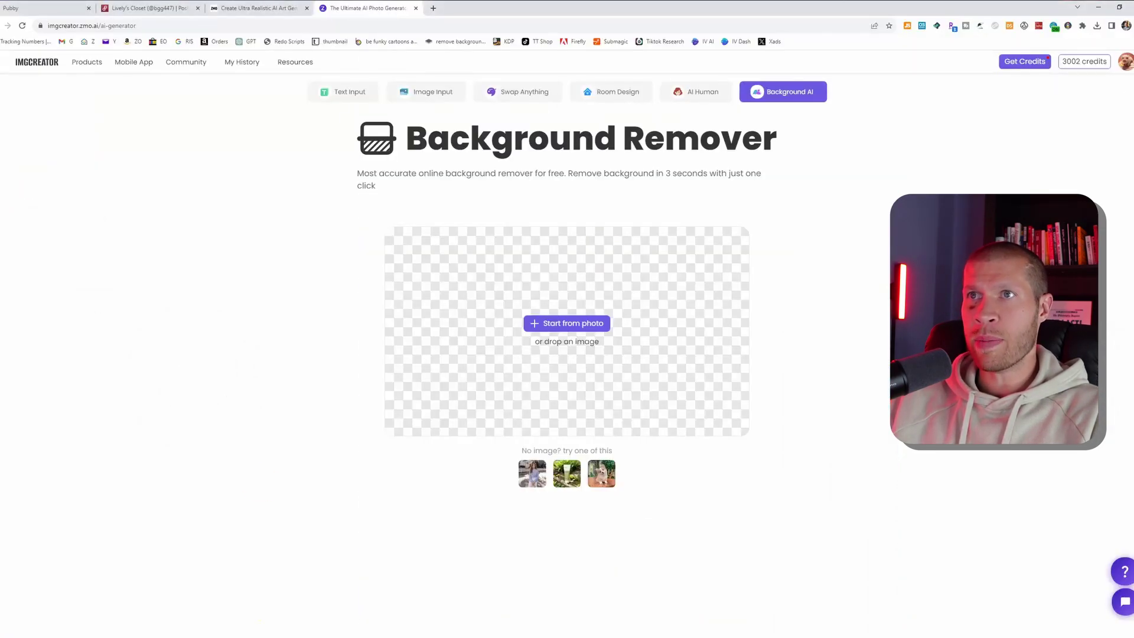
Upload image 1 from Downloads to ImgCreator's Background Remover and try black, blue and pink backdrops behind the lettering
click(560, 323)
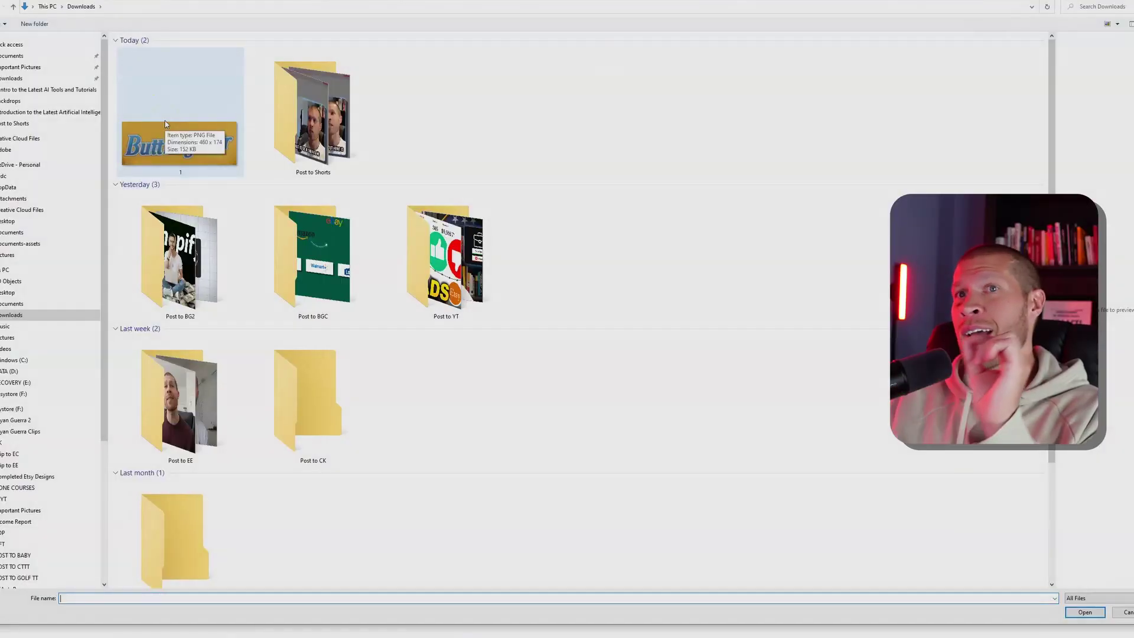
double_click(165, 120)
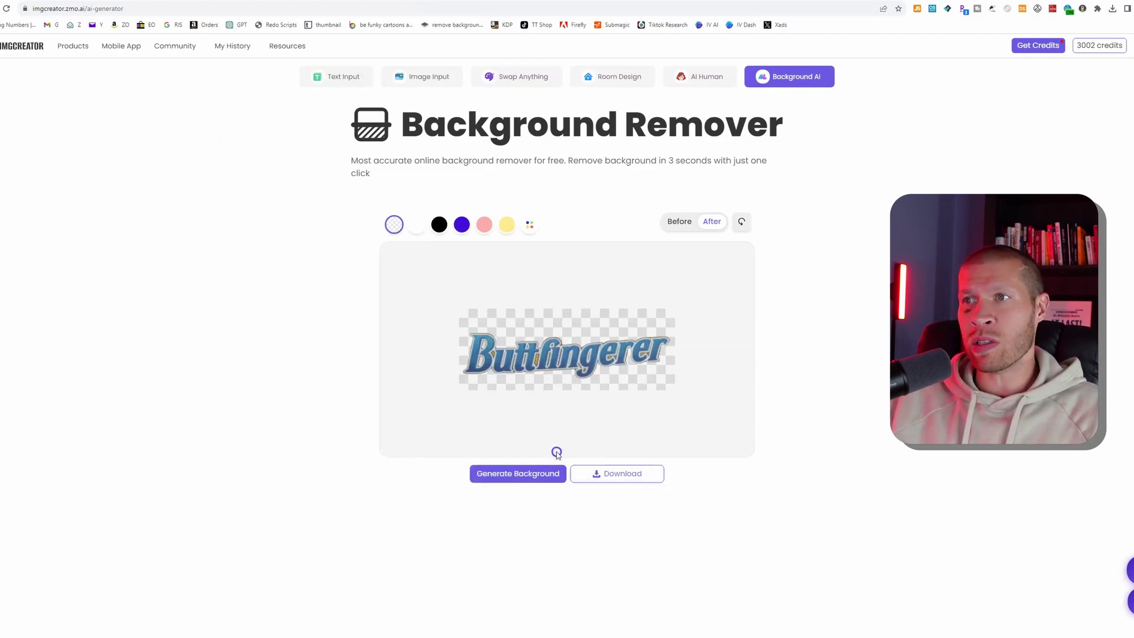
click(439, 225)
click(463, 225)
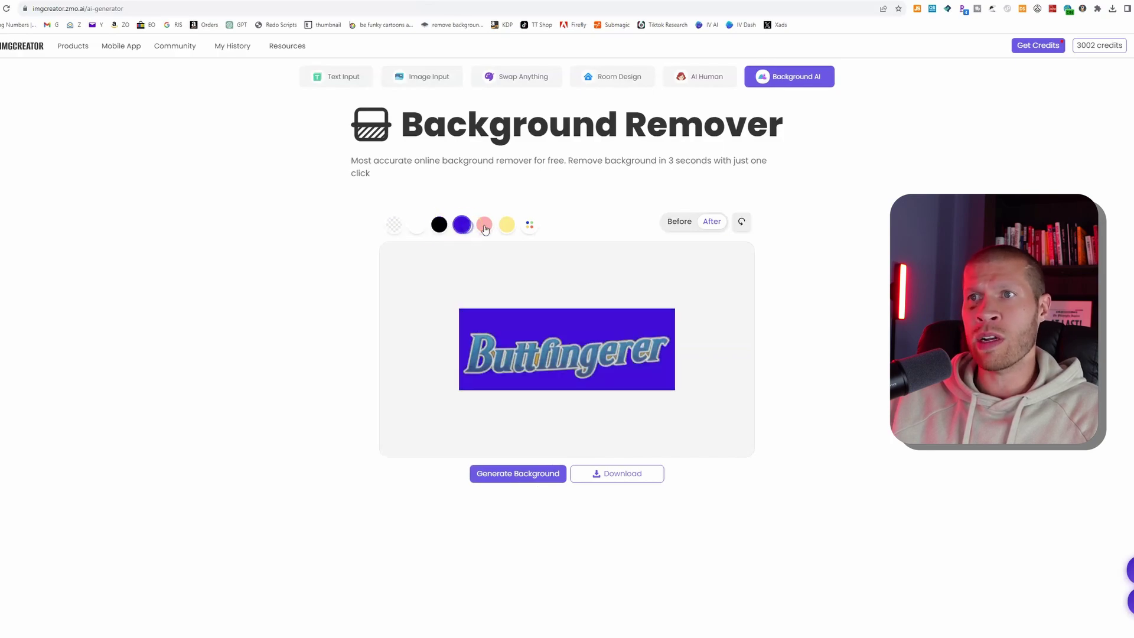
click(484, 224)
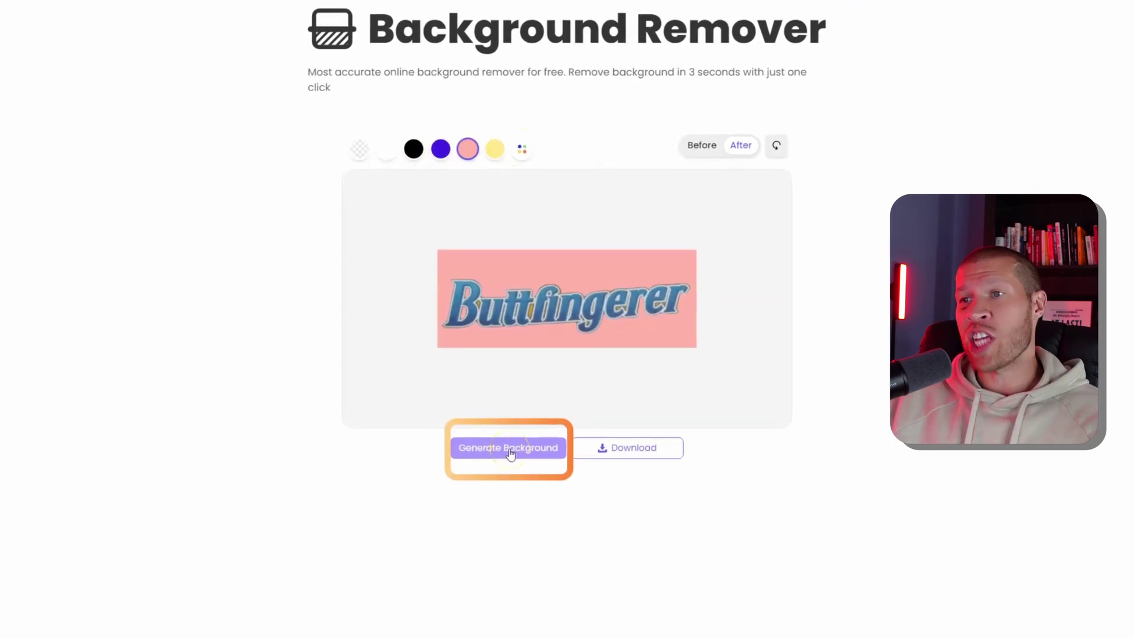
Generate an AI background for the Buttfingerer lettering using the freeform description "lots of different candy bars"
click(509, 449)
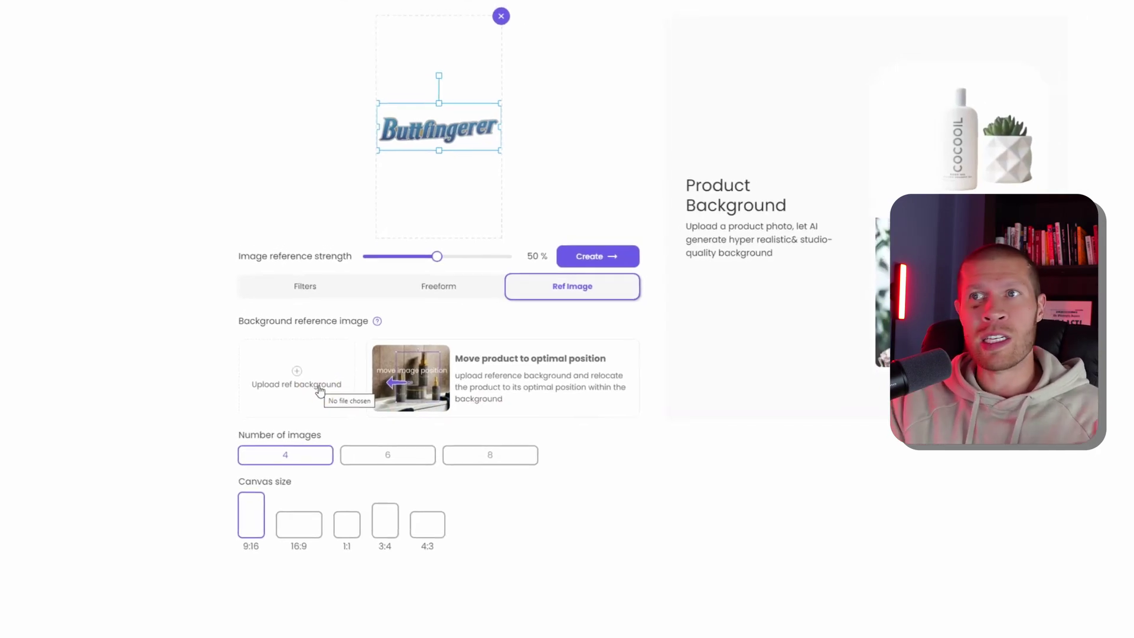
click(334, 310)
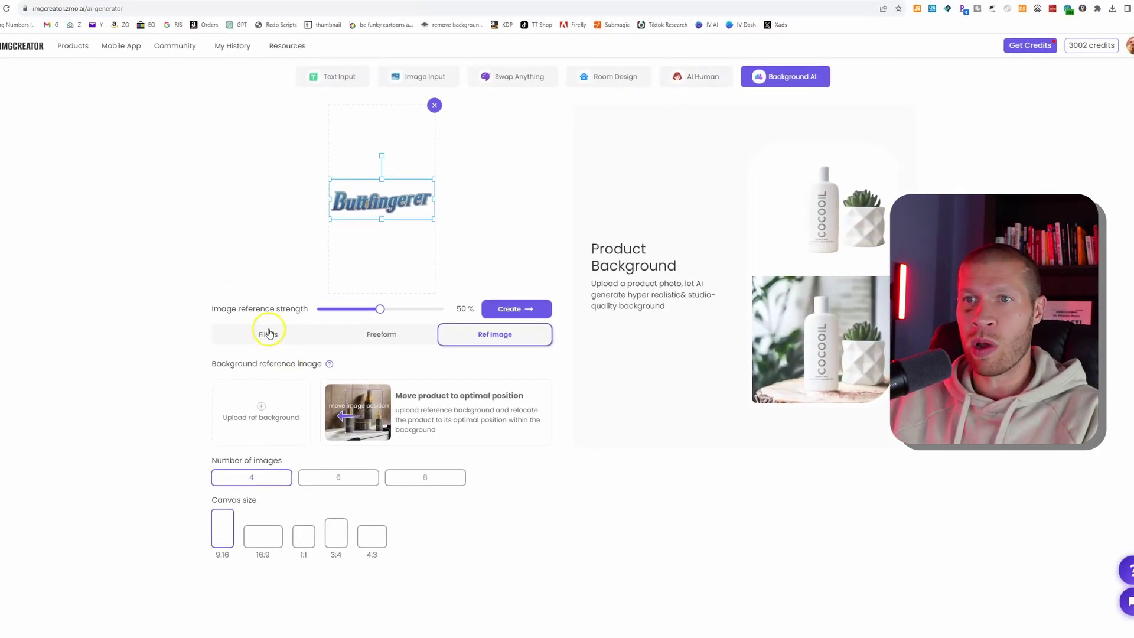
click(269, 334)
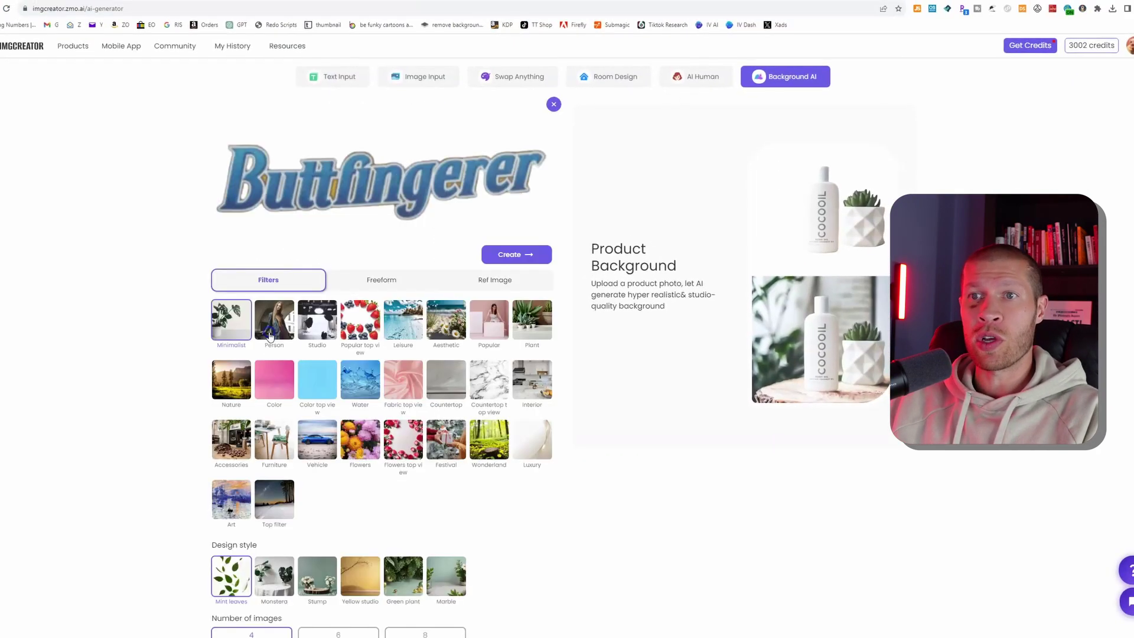
click(347, 279)
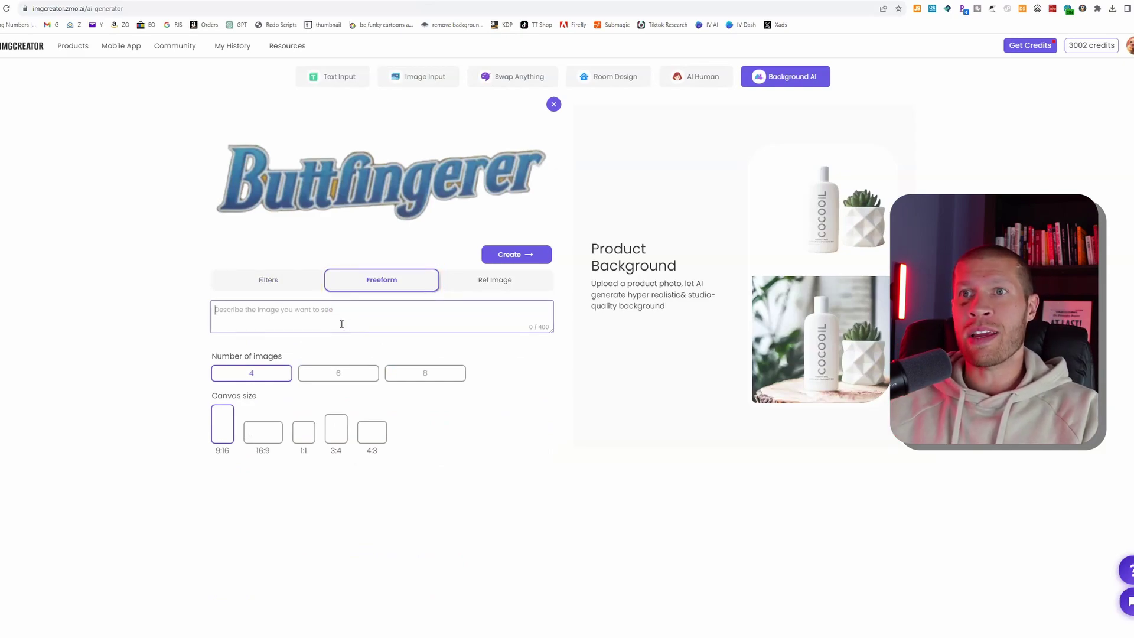
text(l)
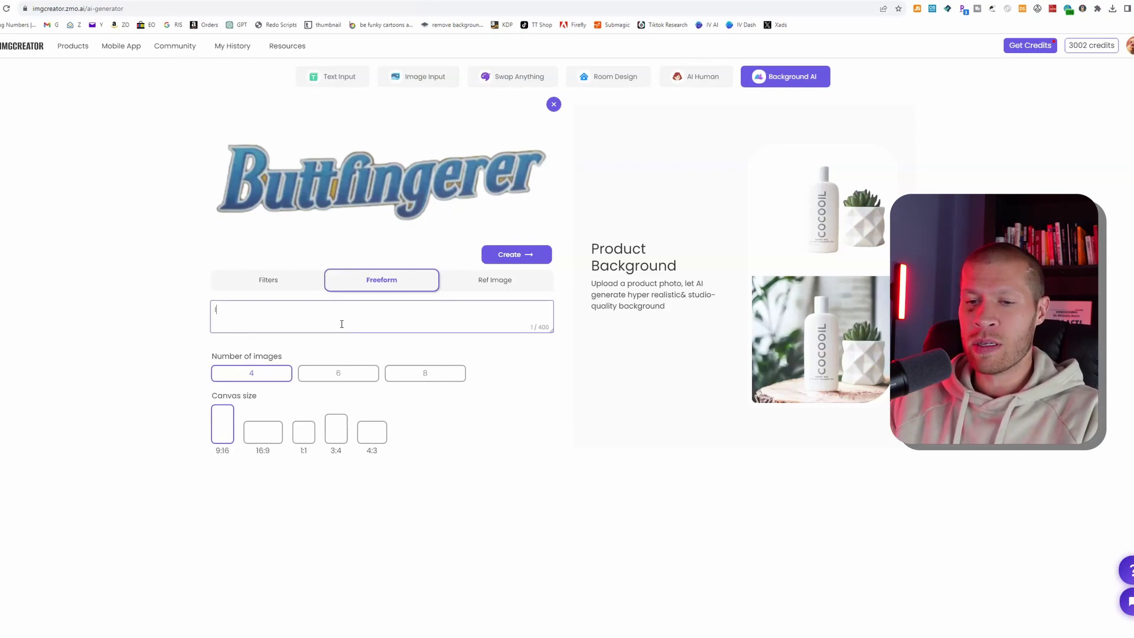
text(ots of different candy bars)
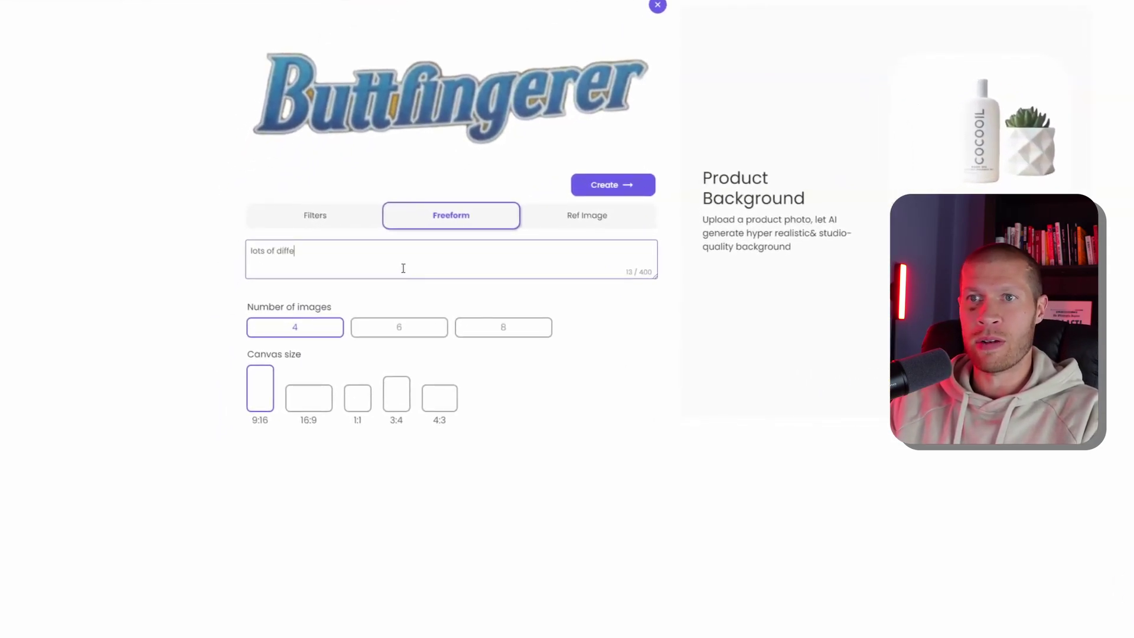
click(609, 187)
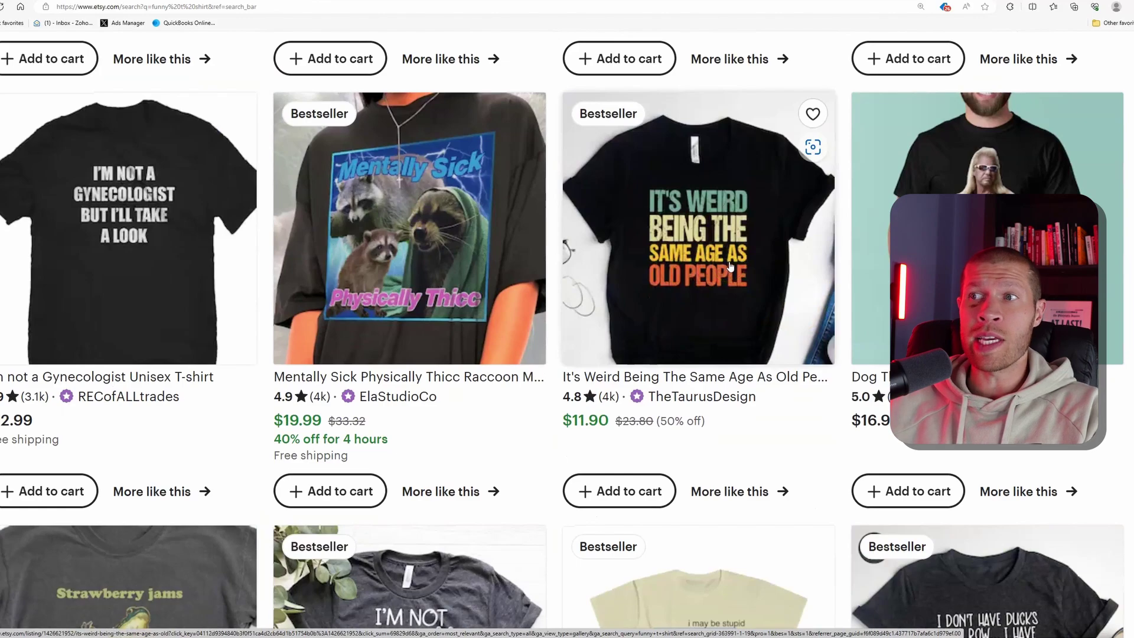
Capture the "It's Weird Being The Same Age As Old People" design from its Etsy listing and upload it to ImgCreator's Background Remover
click(730, 266)
scroll(299, 322, down, 3)
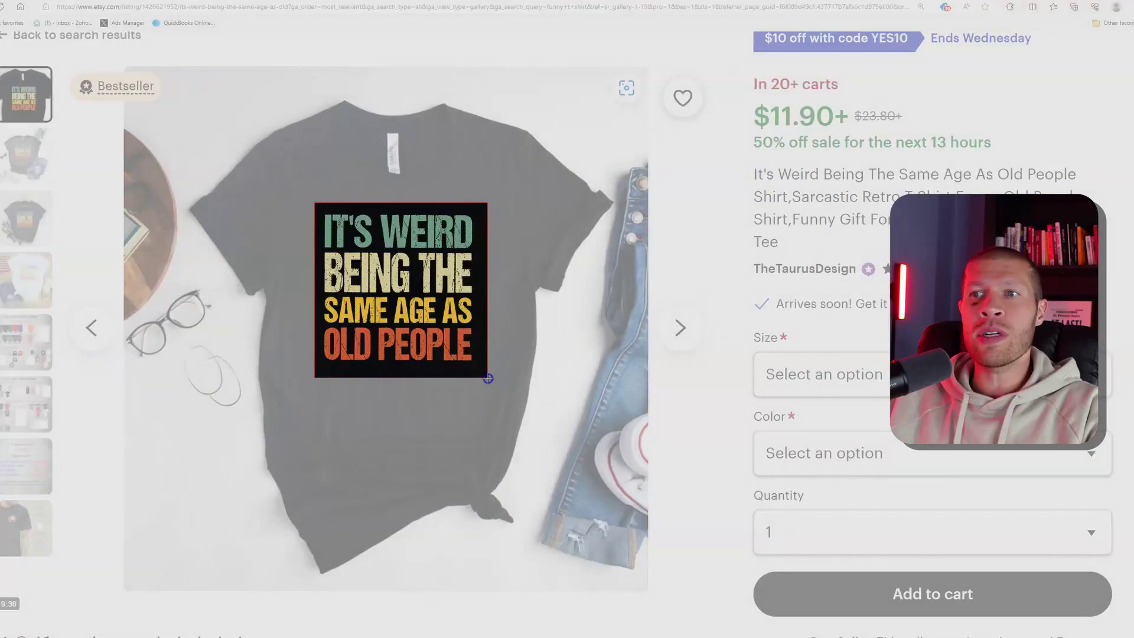
drag(488, 378, 485, 376)
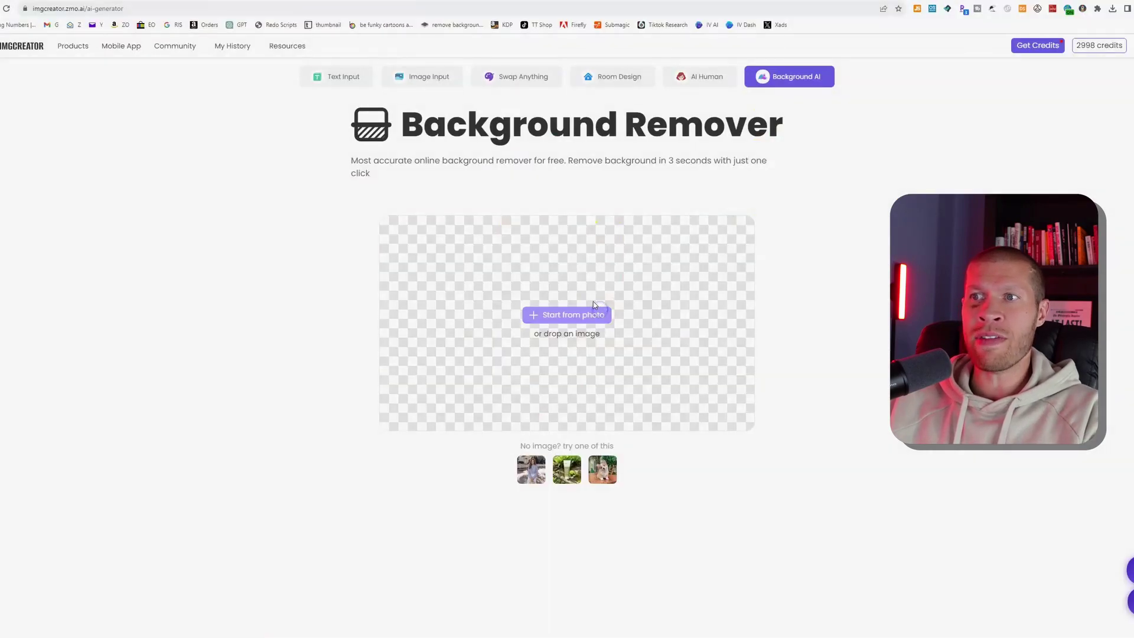
click(595, 304)
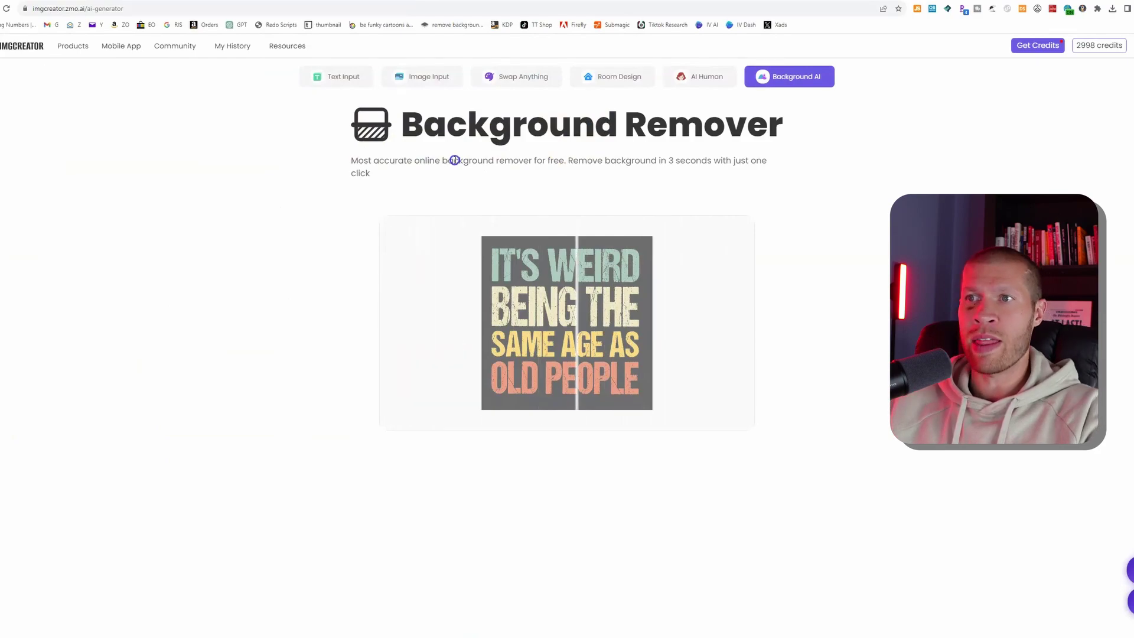
Generate AI backgrounds for the "It's Weird Being The Same Age As Old People" lettering from the freeform description "grey haired old mans face"
click(501, 253)
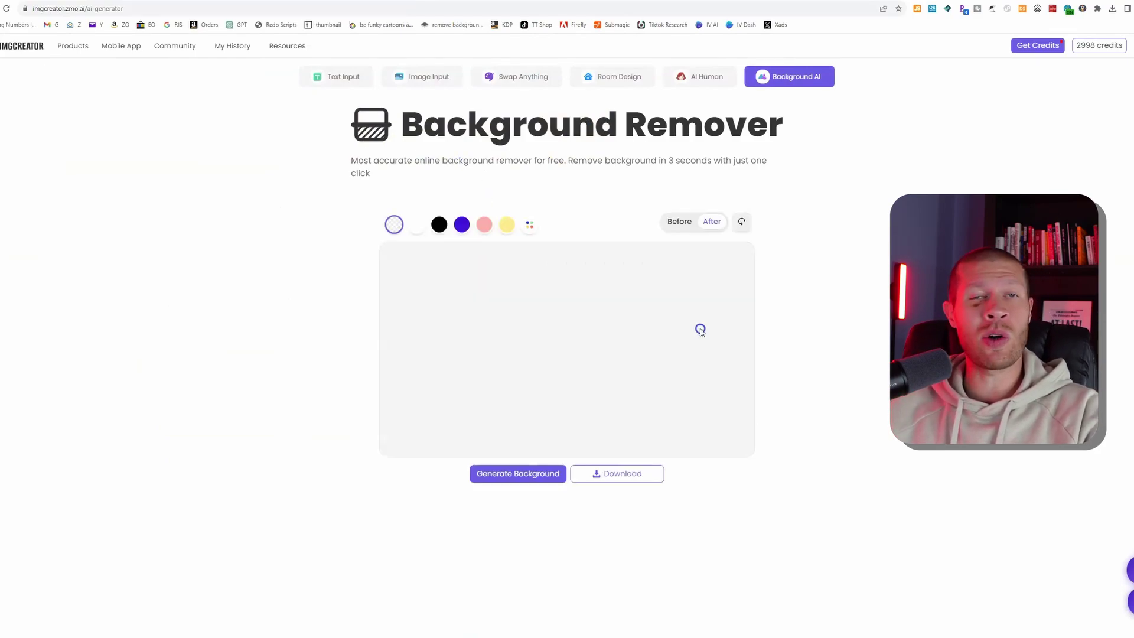
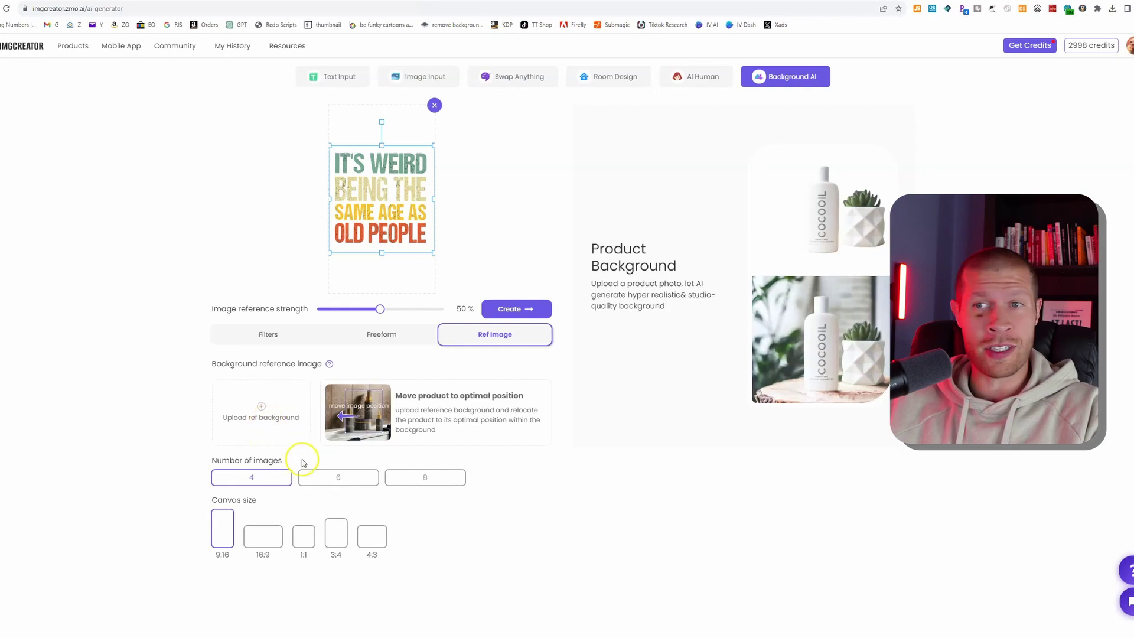
click(366, 336)
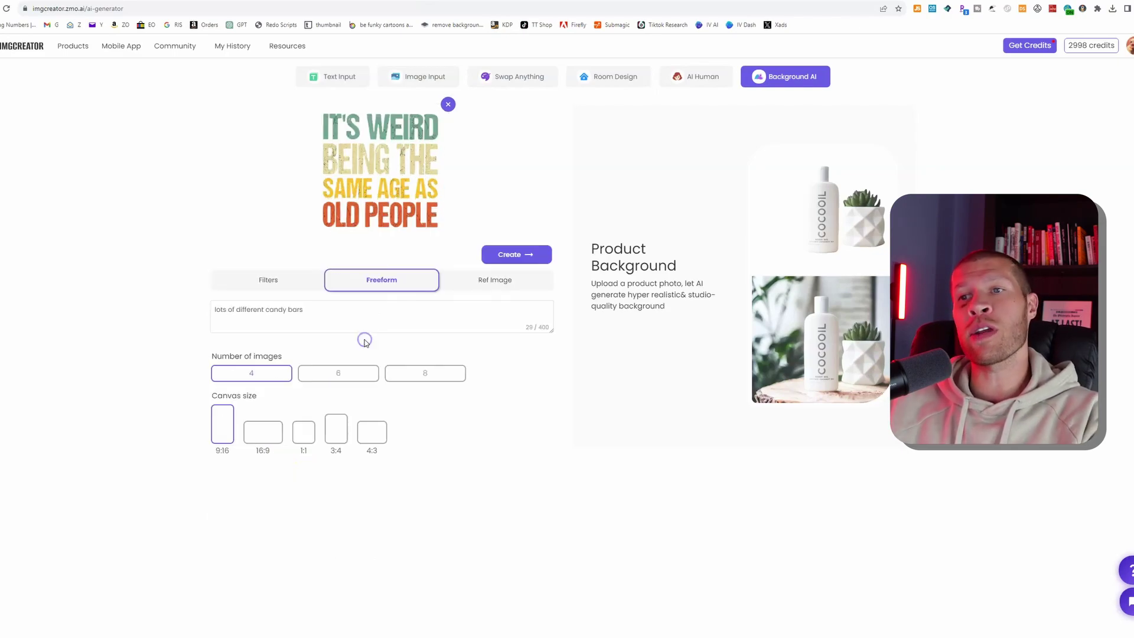
drag(365, 324, 177, 291)
key(BackSpace)
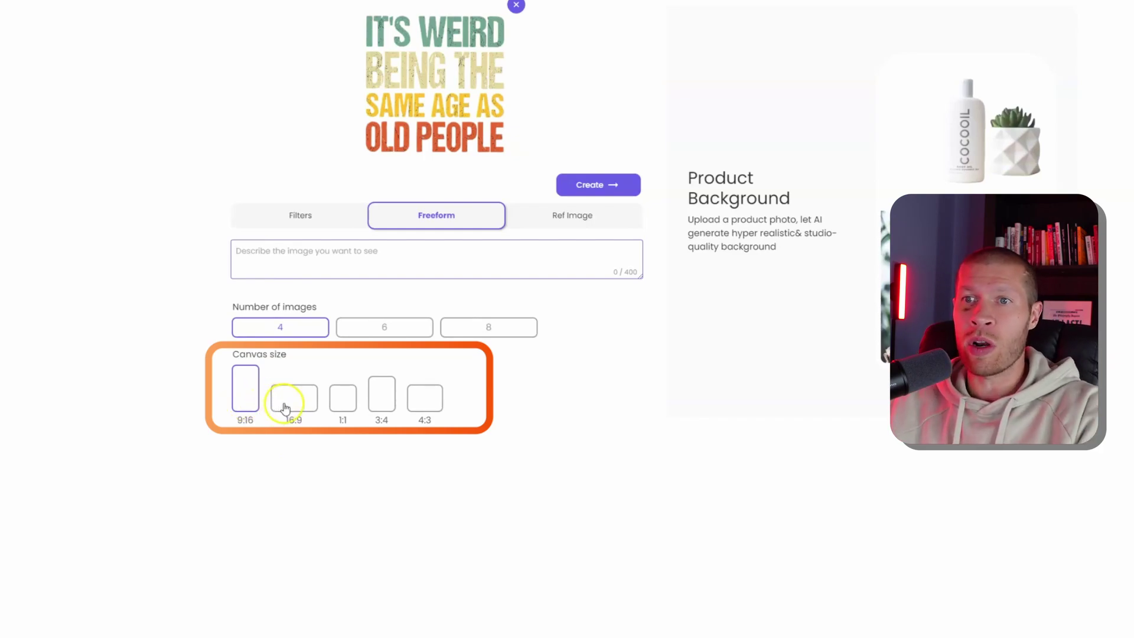
click(373, 255)
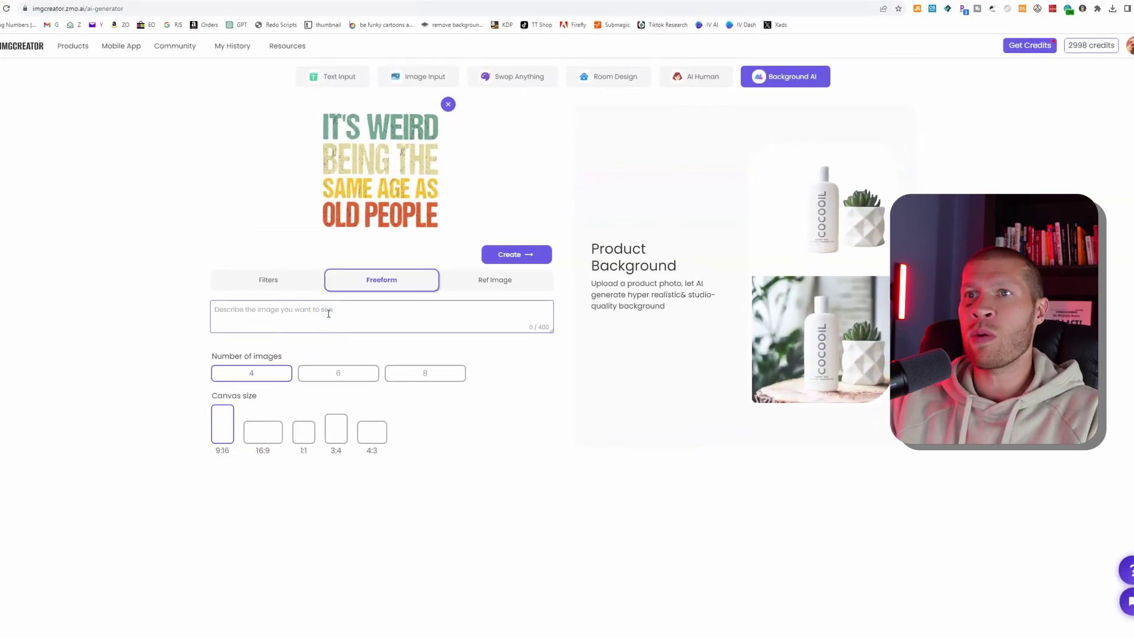
text(faded old mans face)
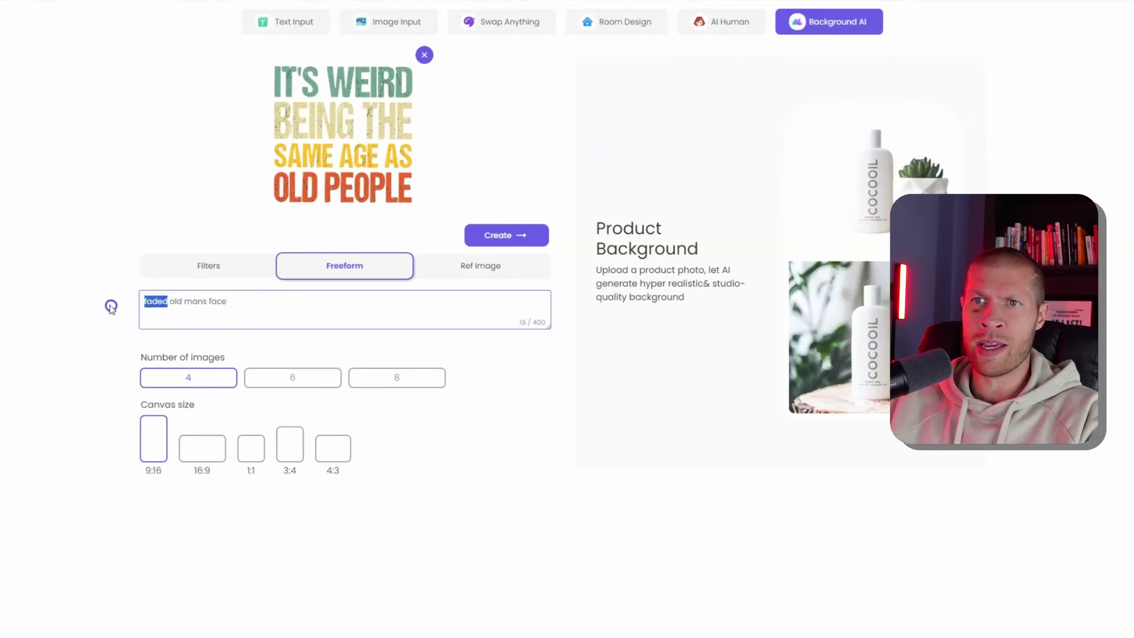
text(grey hair)
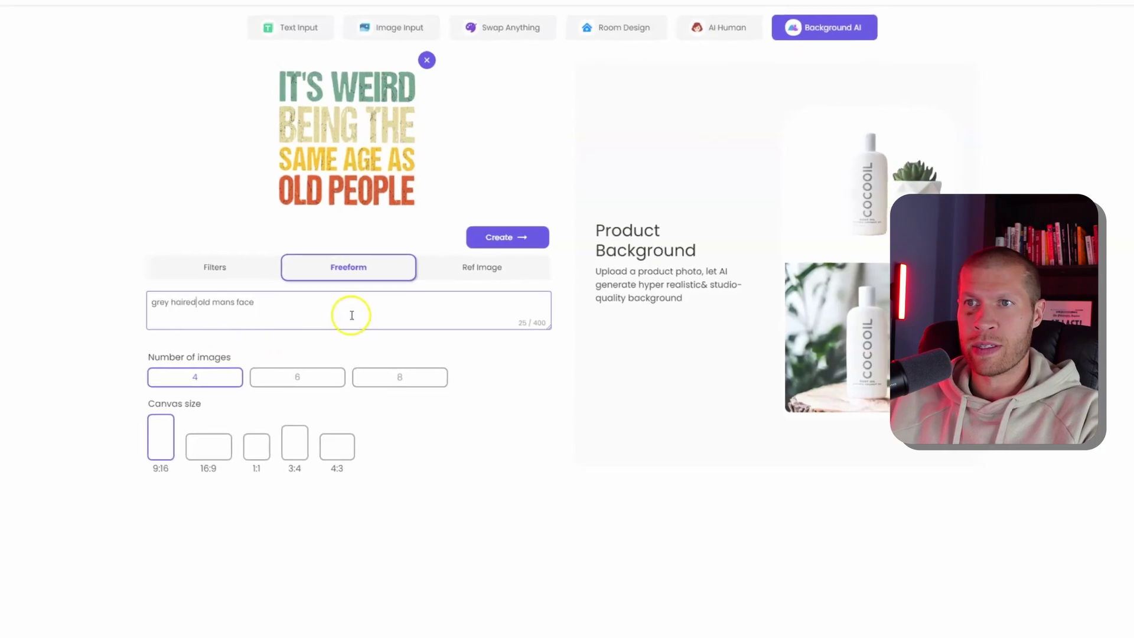
click(470, 236)
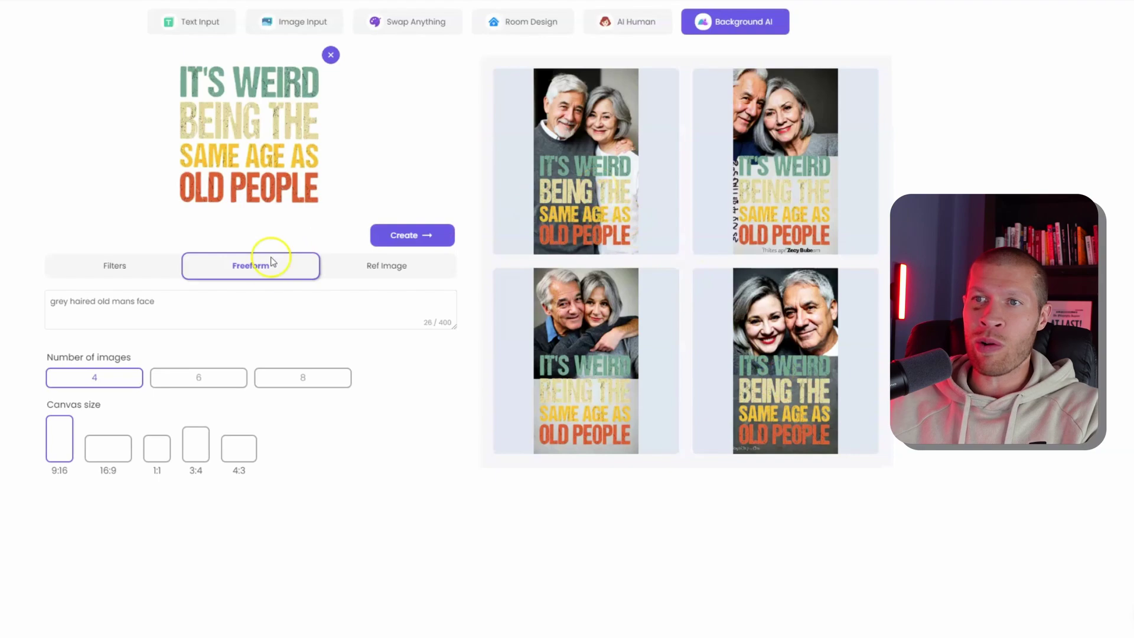
drag(263, 307, 33, 308)
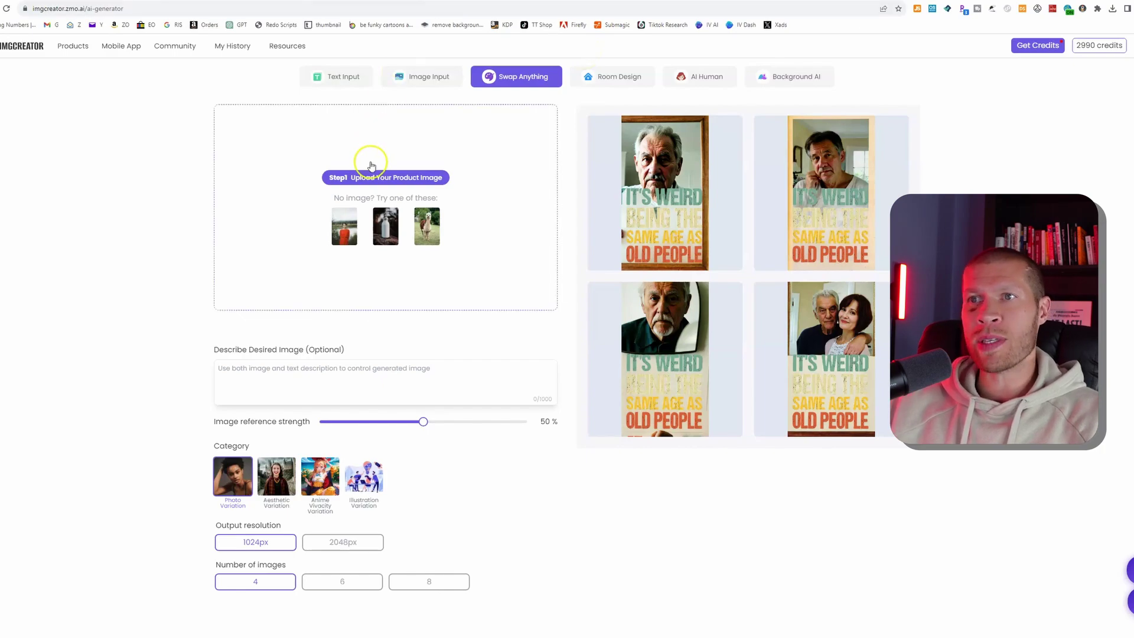
Upload the "$100 Per Day" image from the backdrops folder in Important Pictures to ImgCreator's Swap Anything tool
click(368, 180)
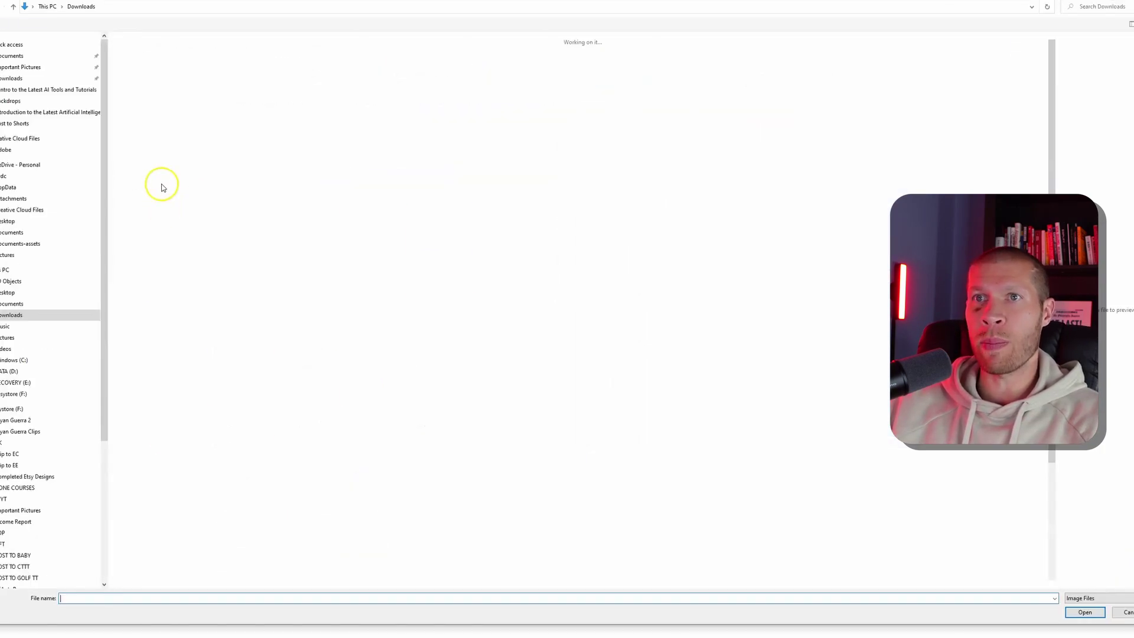
click(40, 69)
double_click(210, 101)
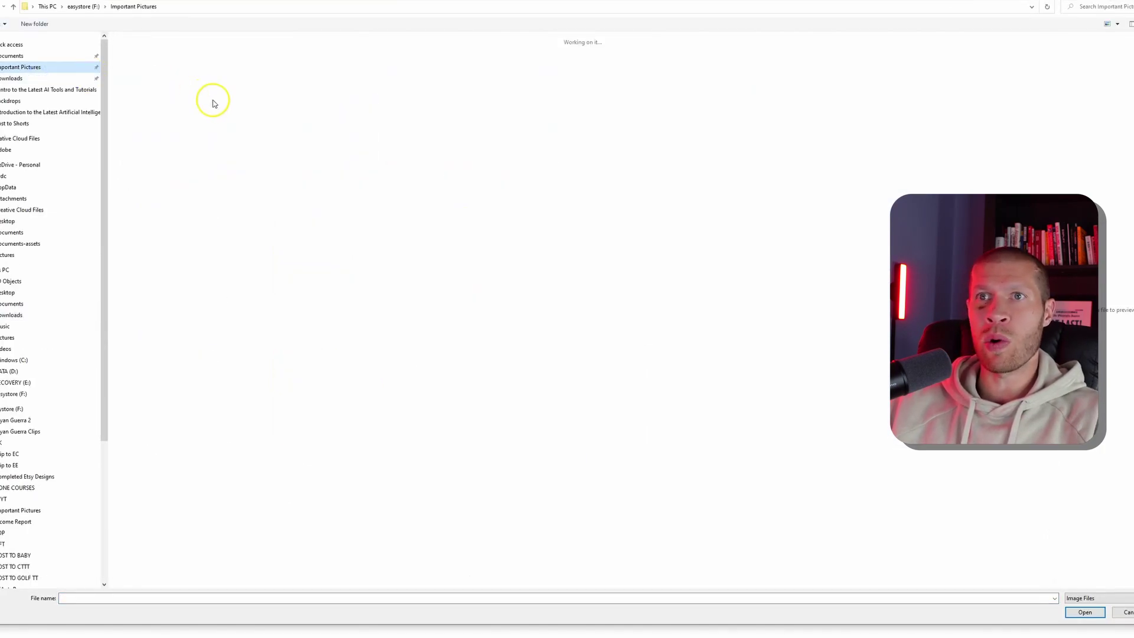
click(350, 130)
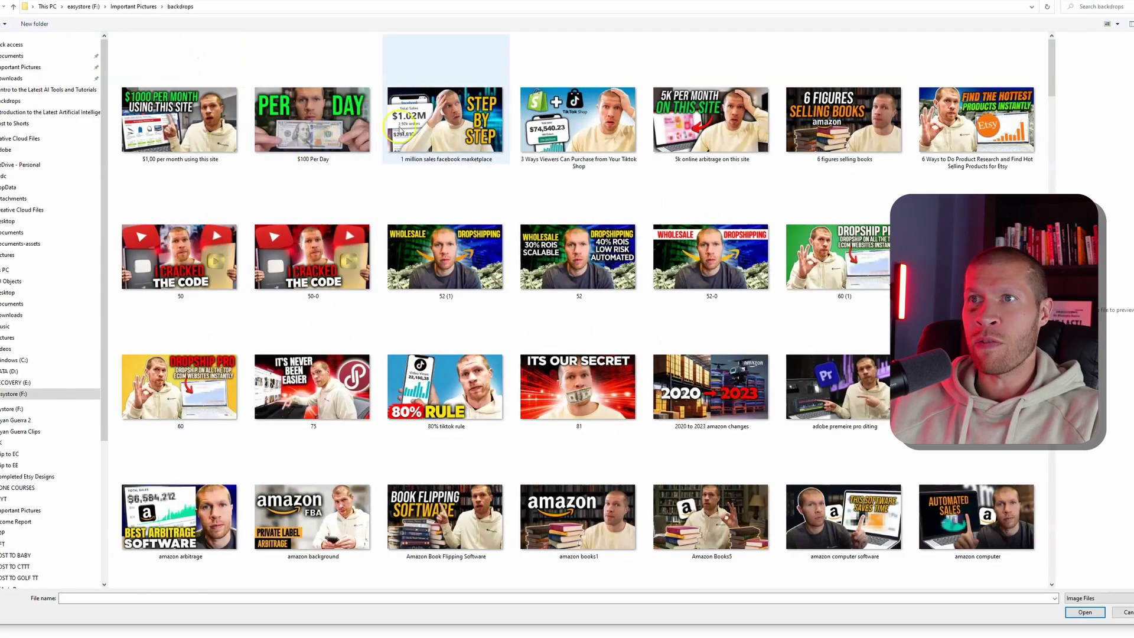
double_click(342, 111)
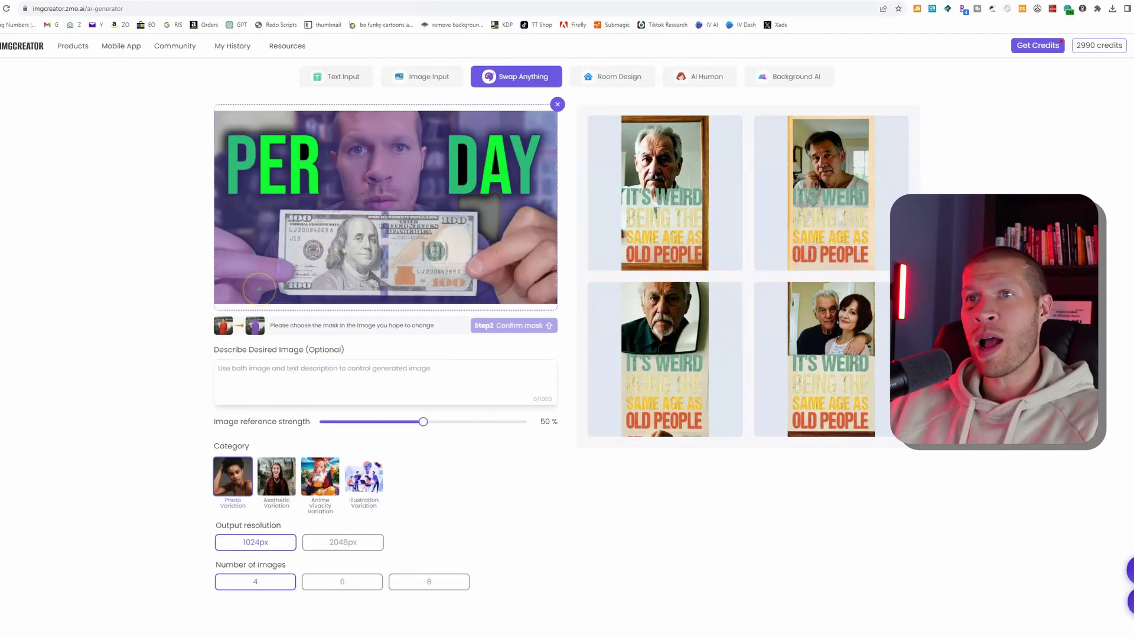
click(334, 193)
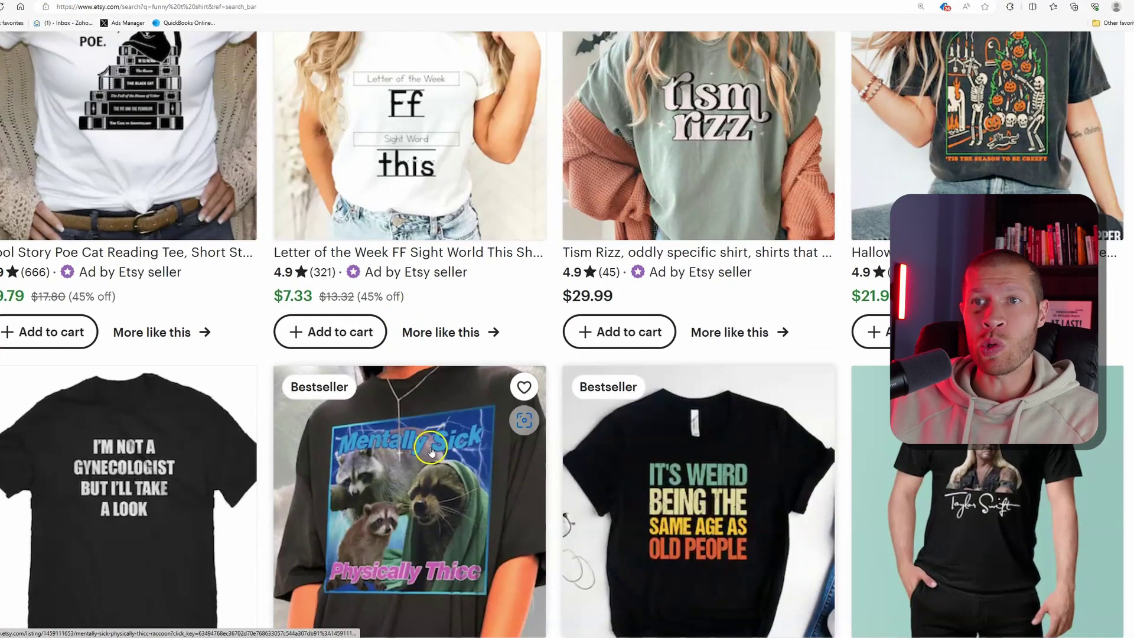
Switch to Etsy, open the Mentally Sick Physically Thicc raccoon shirt listing and capture its printed artwork with Snipping Tool
scroll(408, 336, down, 3)
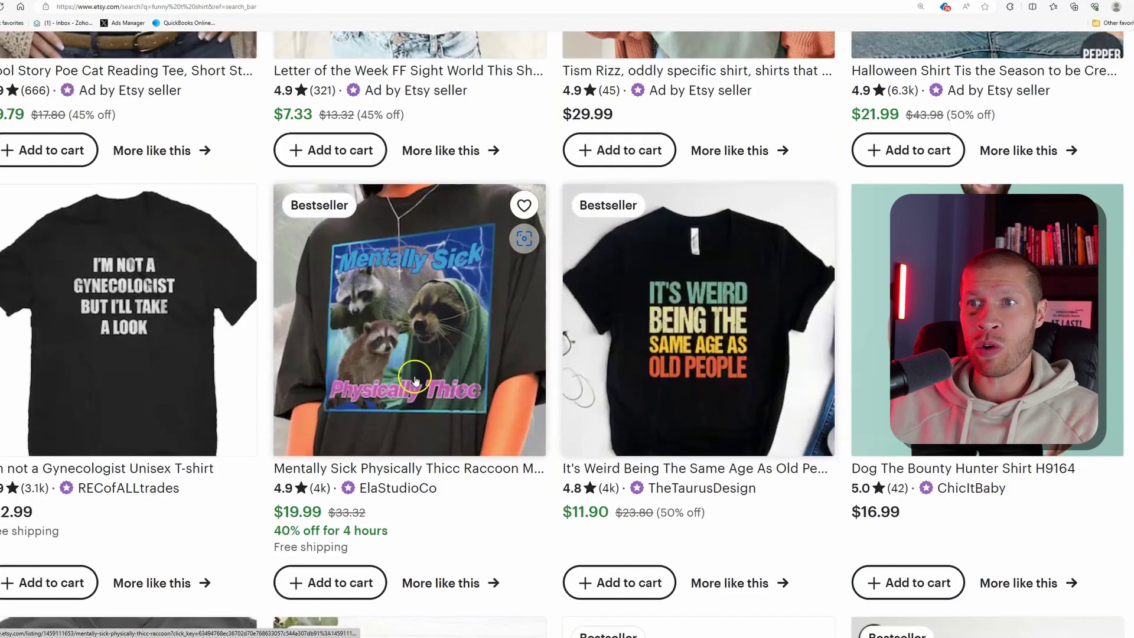
click(413, 373)
scroll(297, 337, down, 5)
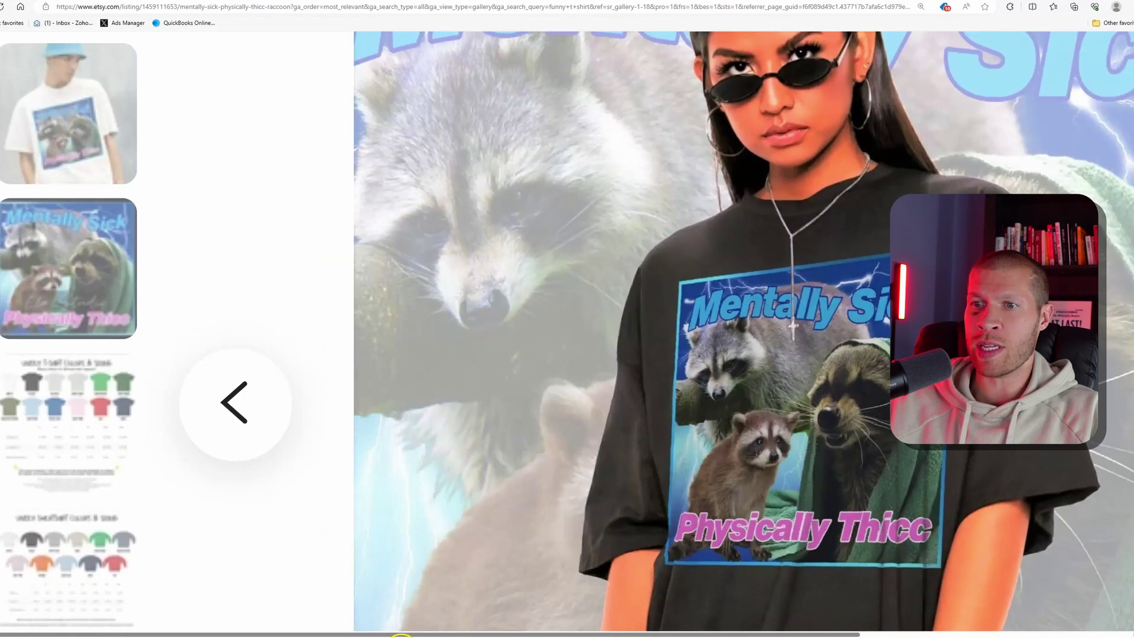
click(285, 148)
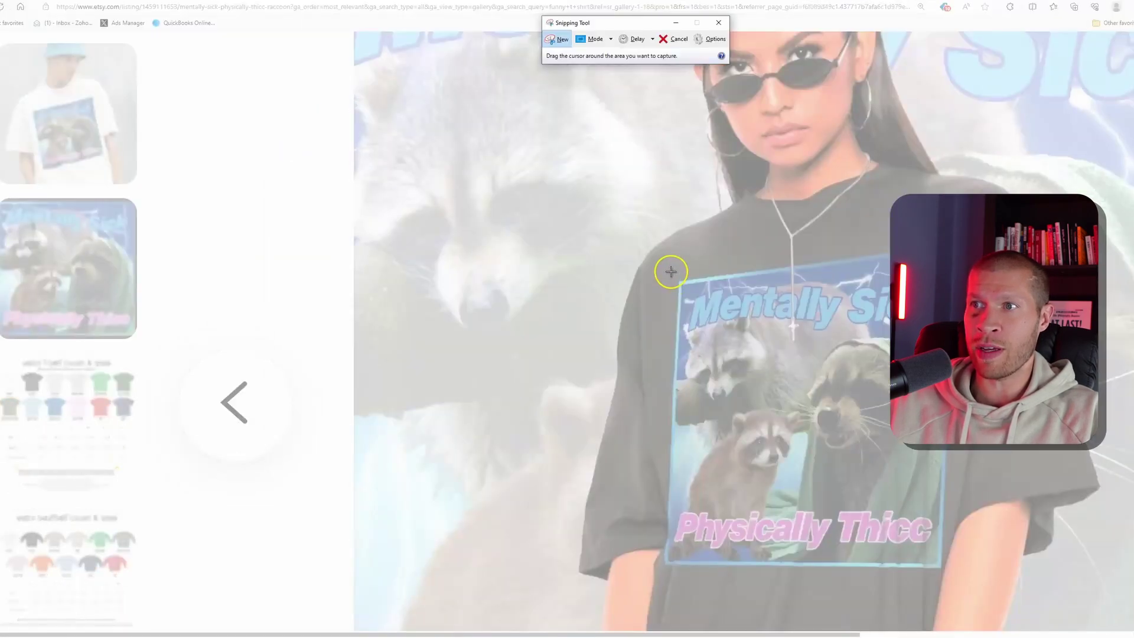
drag(671, 272, 942, 566)
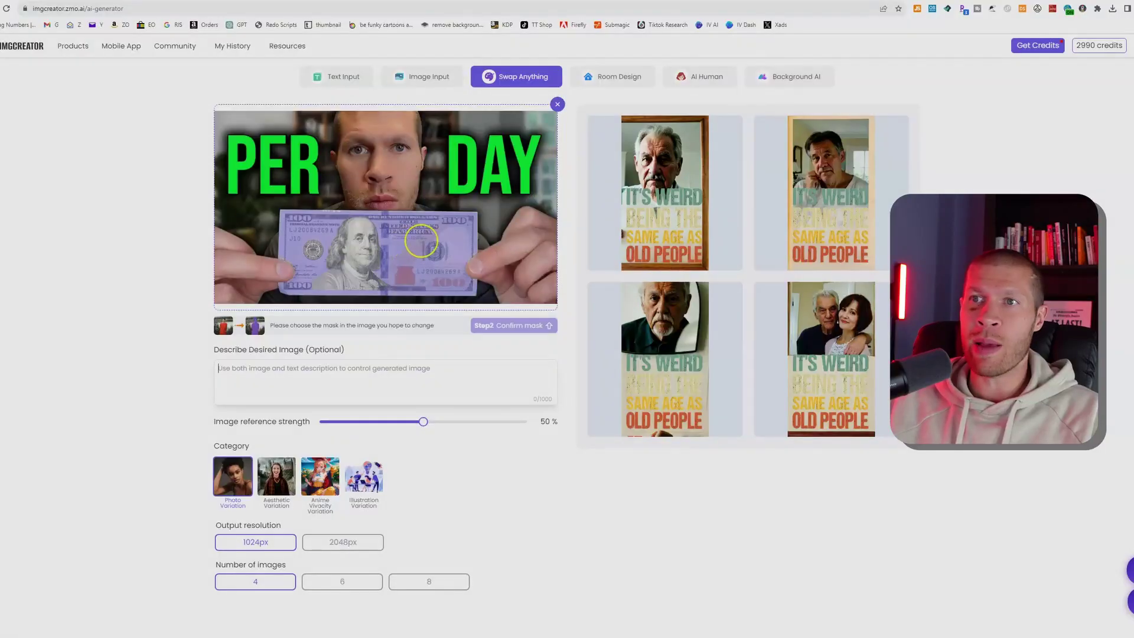
Mask the hundred-dollar bill except its portrait, generate replacements described as "euro", and preview one of the generated images enlarged
click(378, 248)
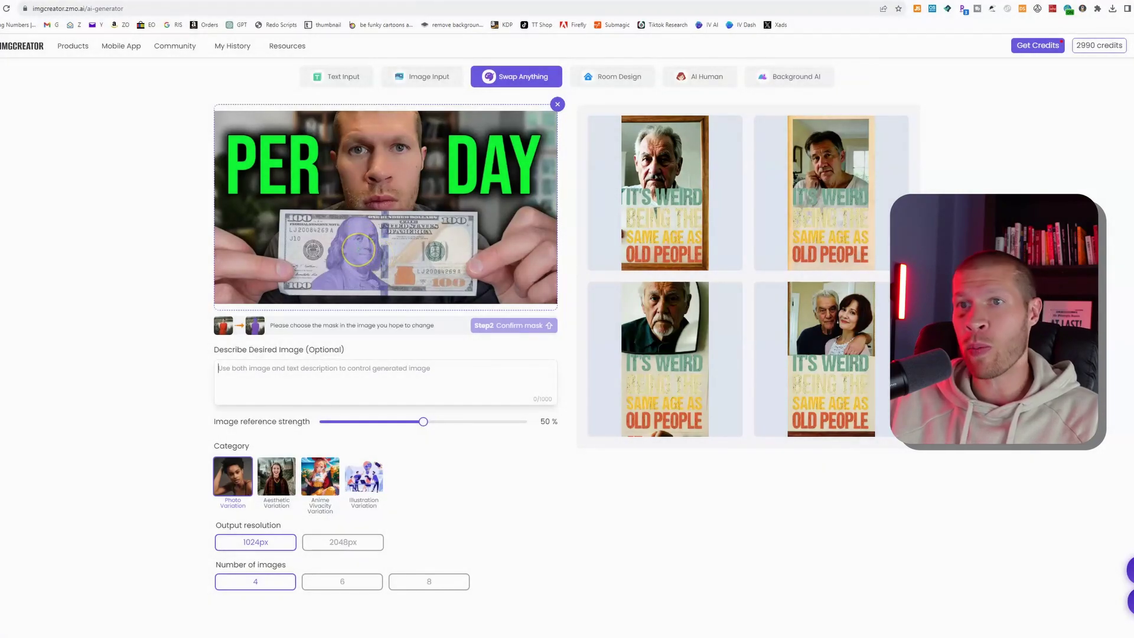
click(419, 254)
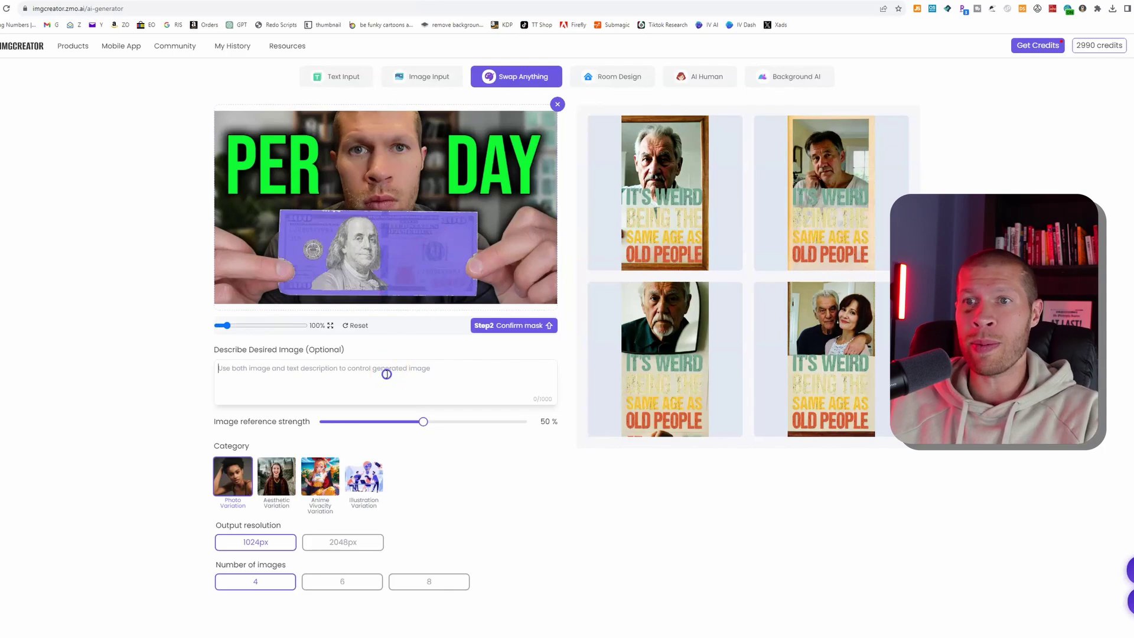
text(euro)
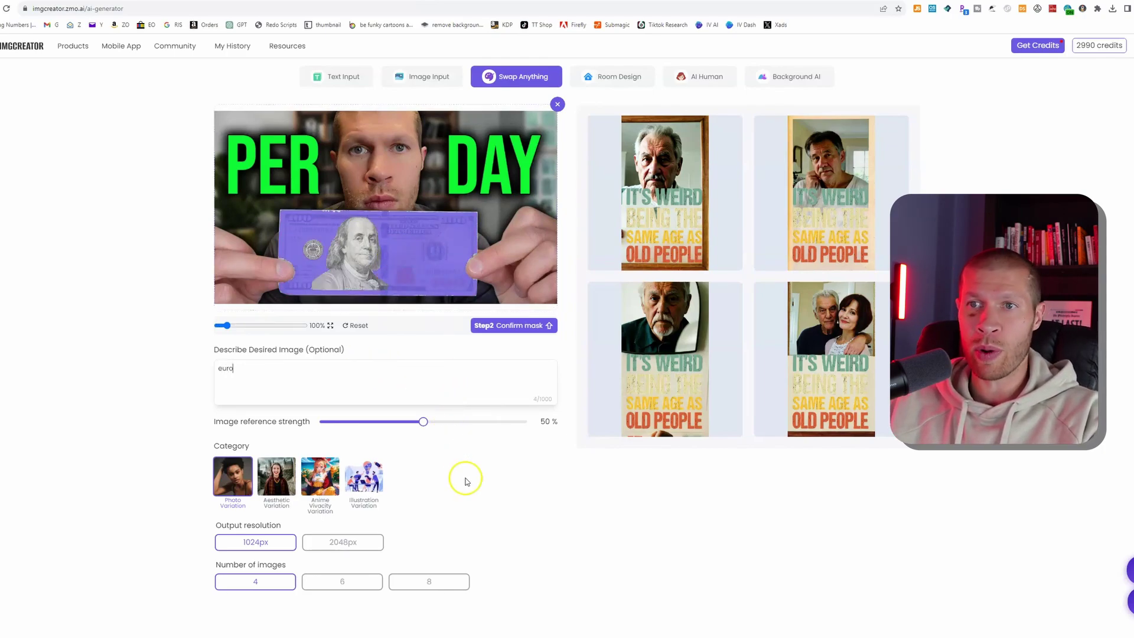
click(523, 326)
click(523, 327)
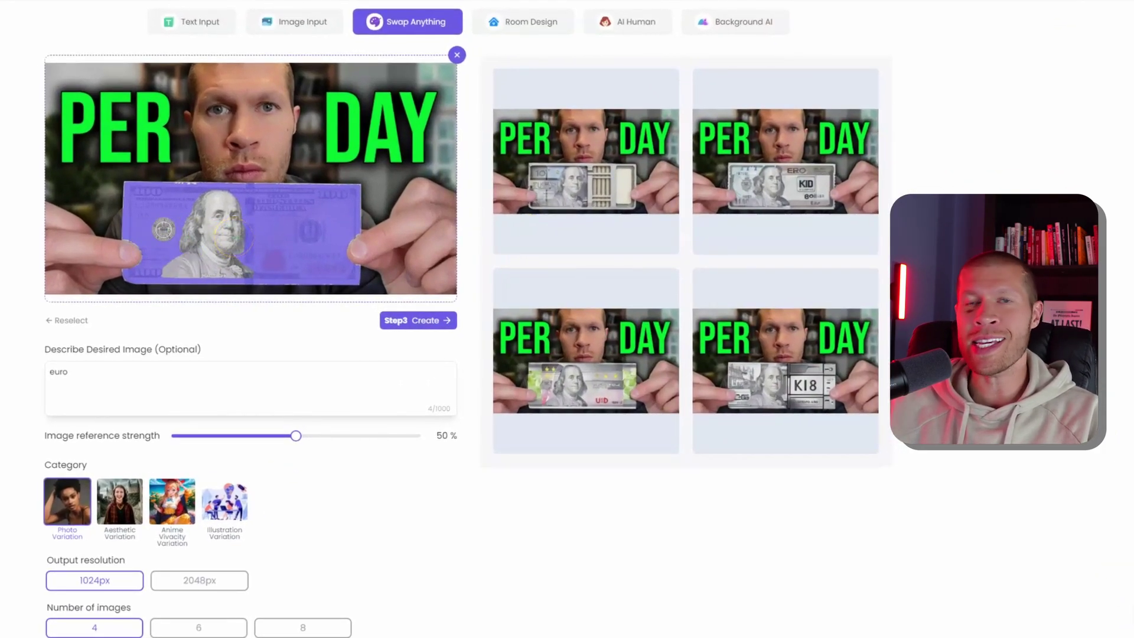
click(597, 380)
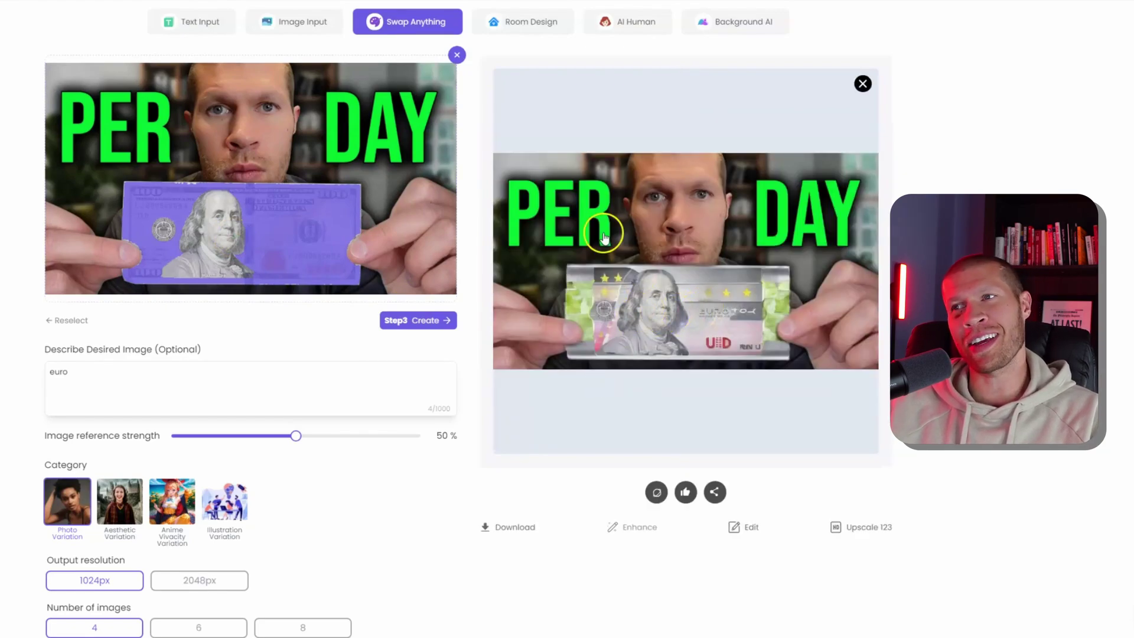
click(863, 84)
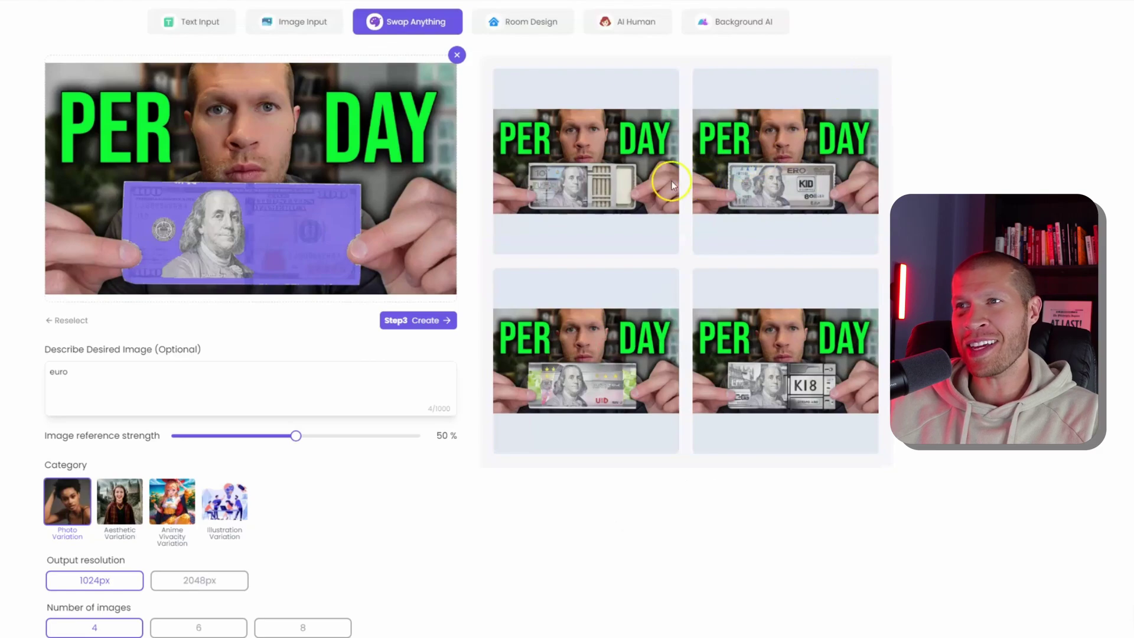